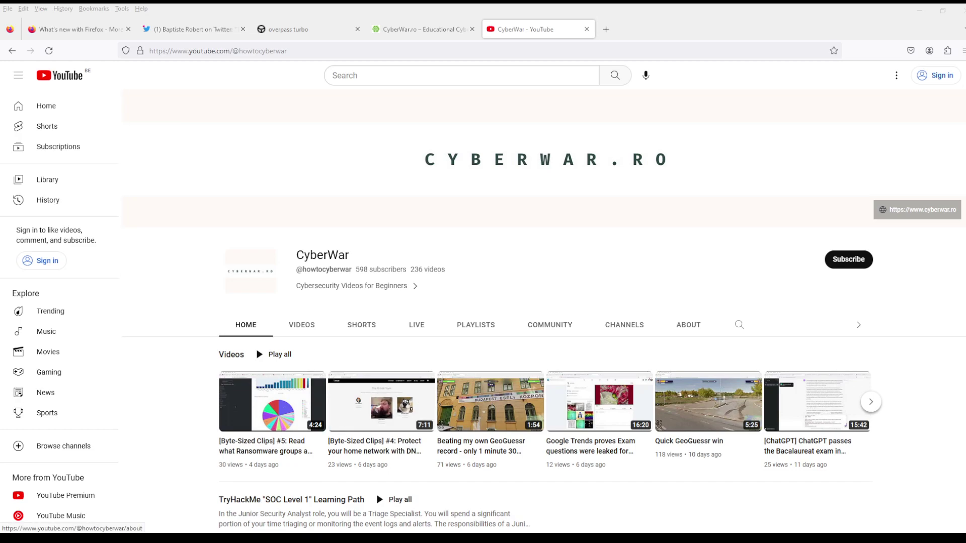
# - Move among the cyberwar.ro, Overpass Turbo and YouTube tabs, ending on the Twitter thread
pyautogui.click(407, 29)
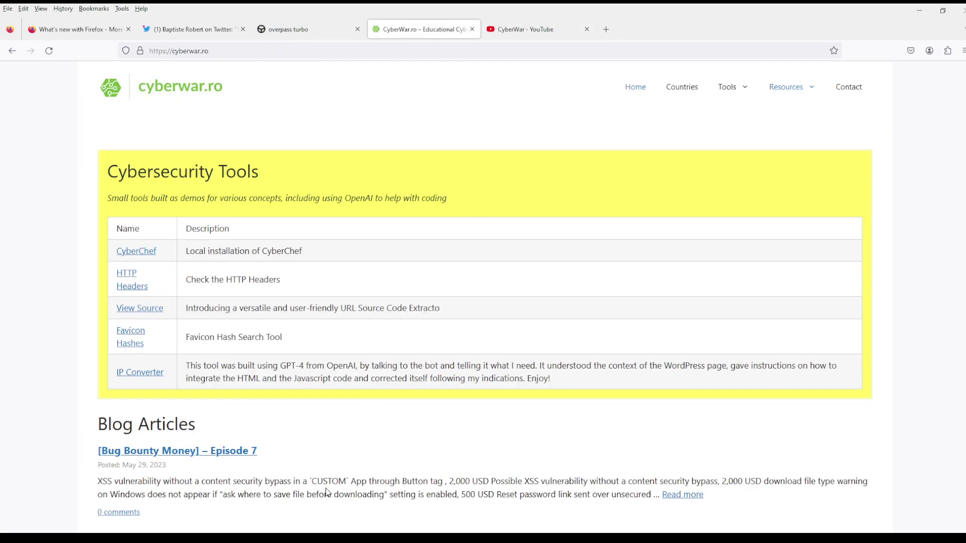
pyautogui.scroll(-5, 382, 461)
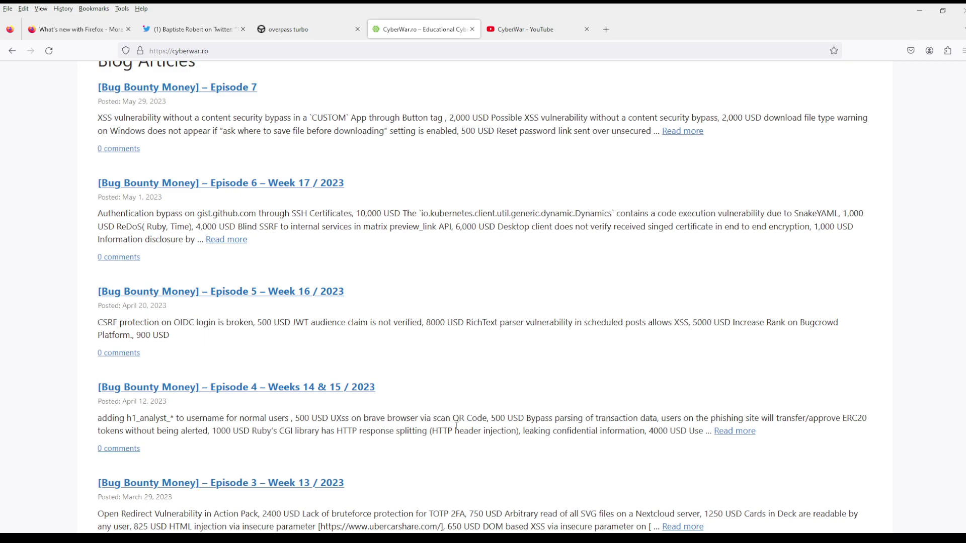
pyautogui.scroll(5, 437, 394)
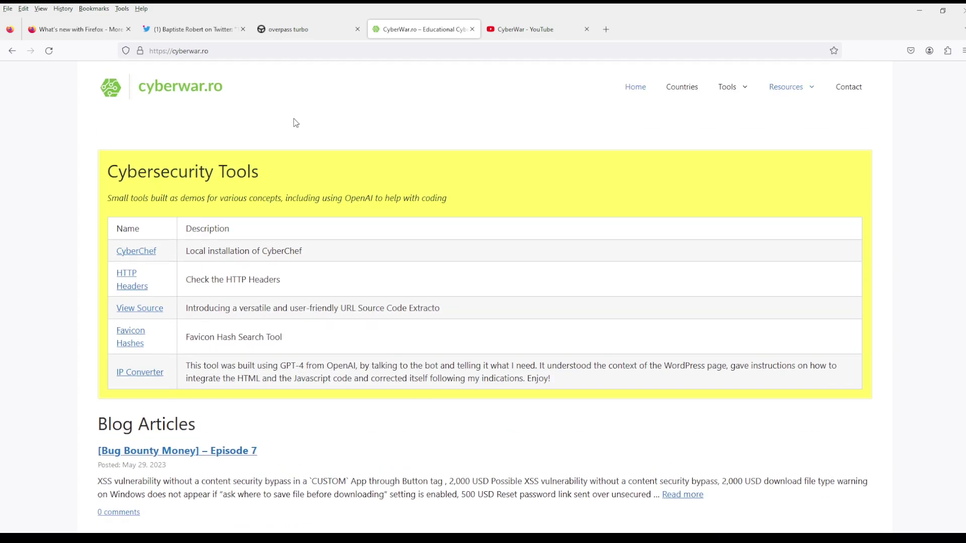
pyautogui.click(305, 29)
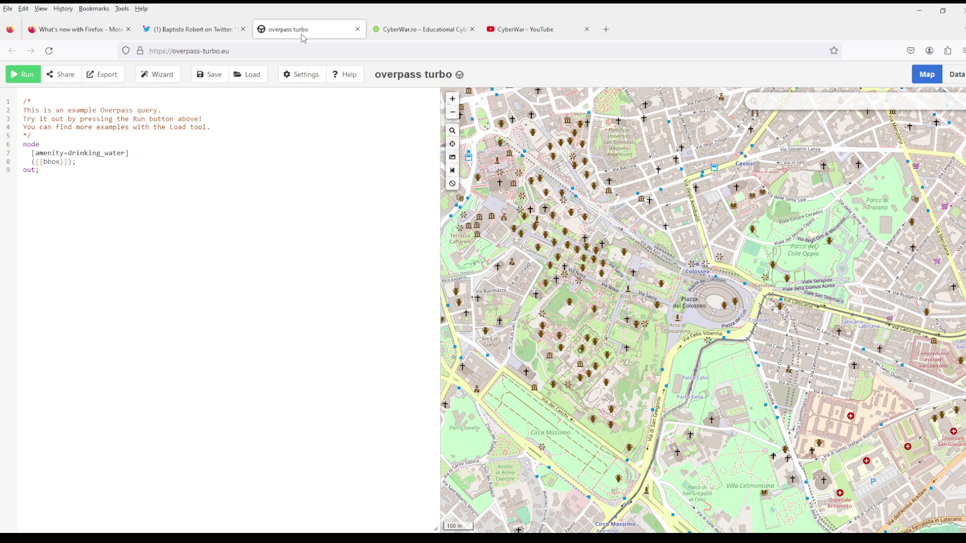
pyautogui.click(433, 30)
pyautogui.click(522, 30)
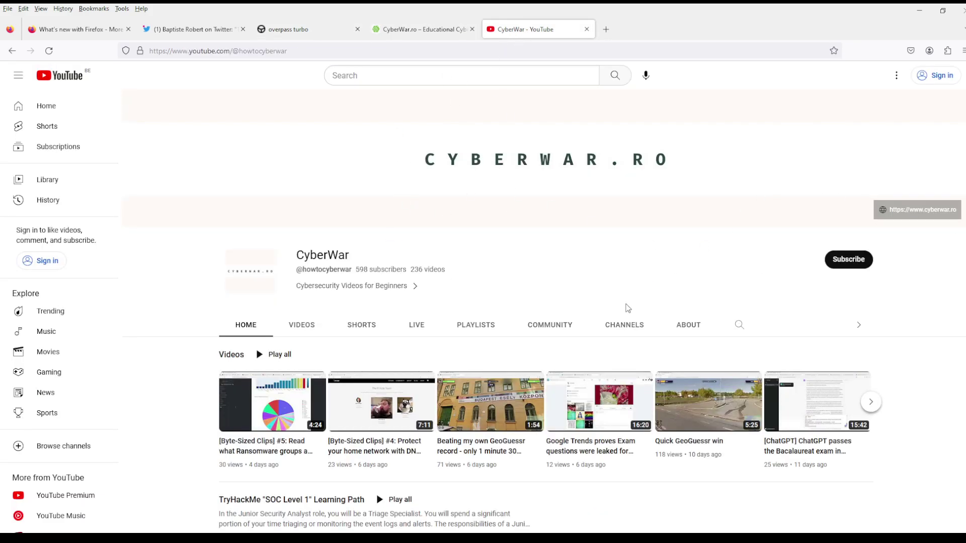
pyautogui.scroll(-5, 511, 392)
pyautogui.scroll(-3, 511, 392)
pyautogui.scroll(3, 510, 397)
pyautogui.scroll(5, 511, 397)
pyautogui.click(193, 29)
pyautogui.scroll(10, 452, 279)
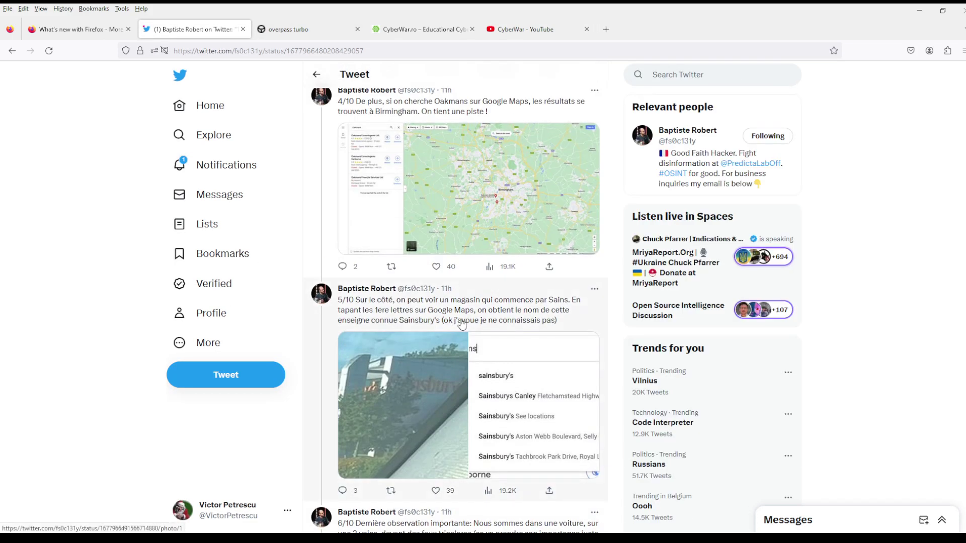
pyautogui.scroll(10, 453, 301)
pyautogui.scroll(5, 454, 317)
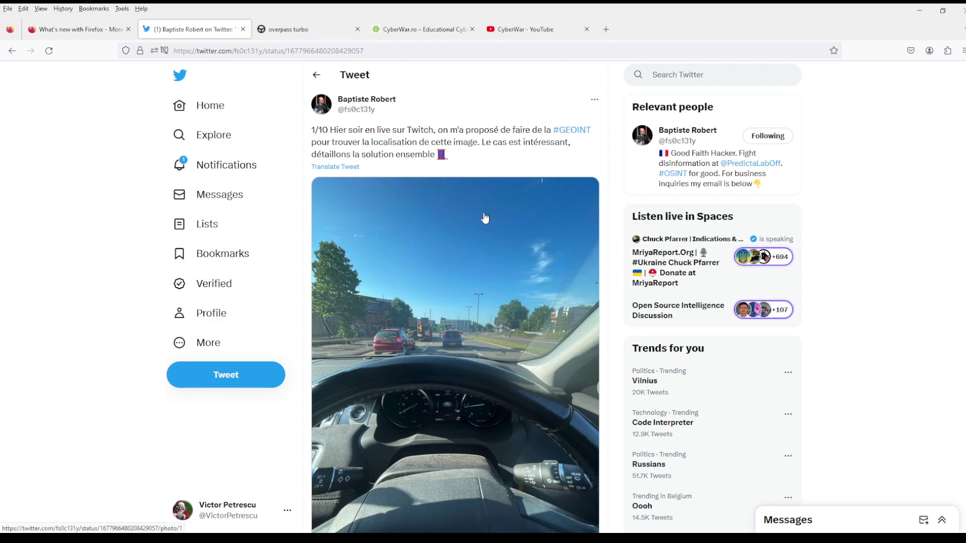
pyautogui.scroll(-3, 485, 218)
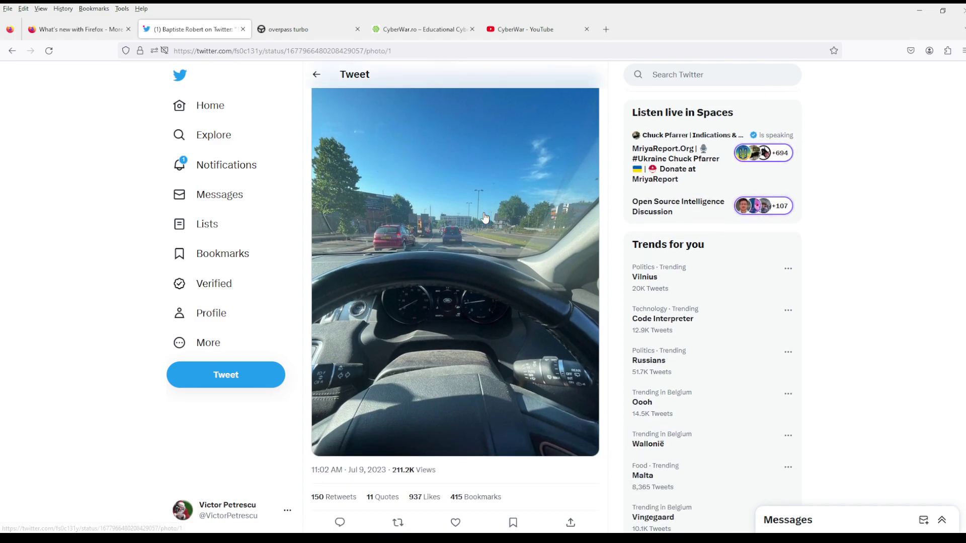
# - View the dashcam road photo in the tweet's lightbox, zoomed in for detail
pyautogui.click(485, 218)
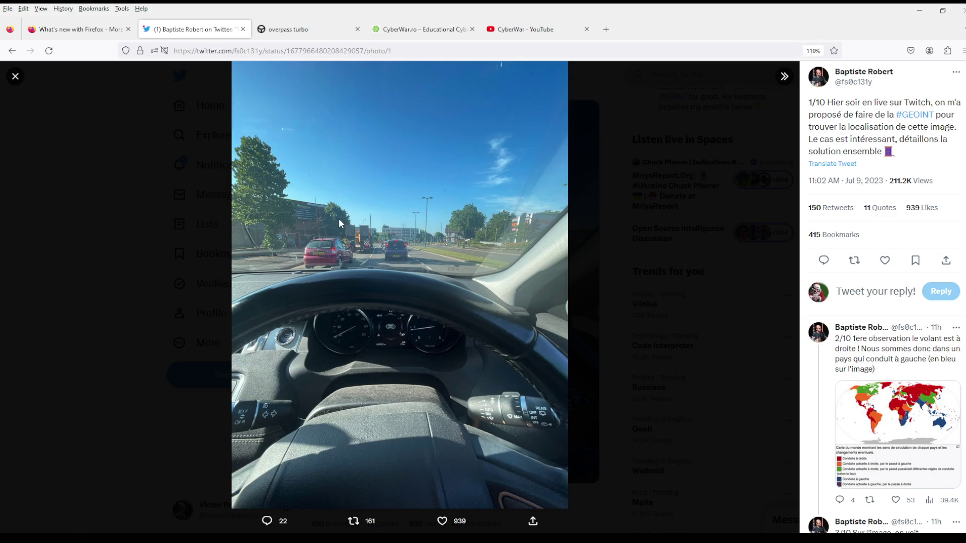
pyautogui.hotkey('ctrl', '+')
pyautogui.hotkey('ctrl', '+')
pyautogui.click(377, 223)
# - Put the original photo in its own tab, close the viewer, and switch to it
pyautogui.moveTo(387, 228); pyautogui.dragTo(317, 30)
pyautogui.click(24, 85)
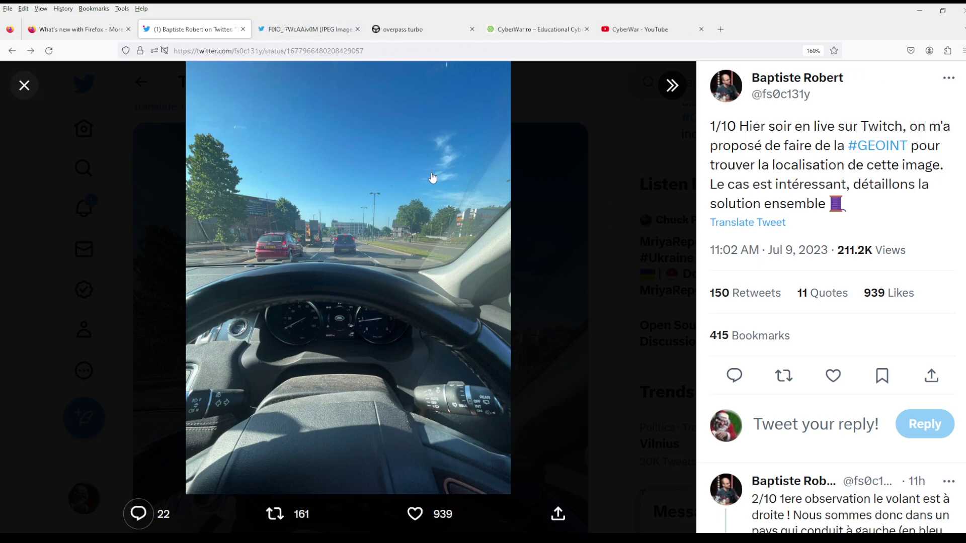
pyautogui.hotkey('ctrl', '-')
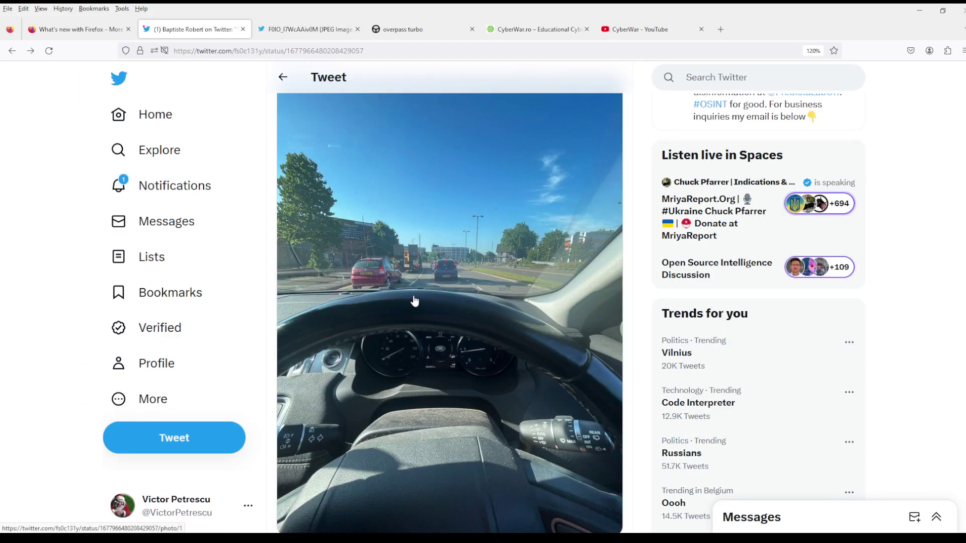
pyautogui.click(310, 29)
# - Show the standalone road photo at full resolution to read the Oakmans sign and plates
pyautogui.click(418, 232)
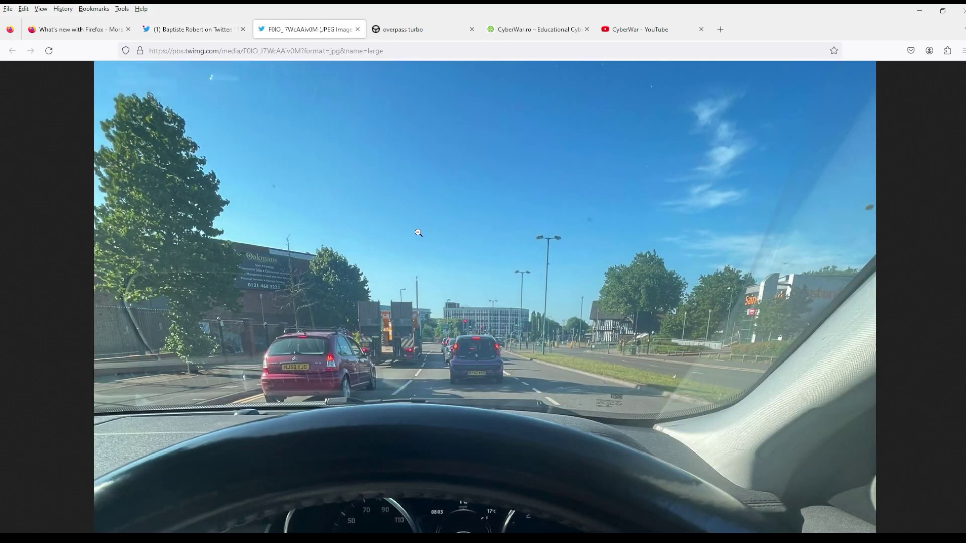
pyautogui.keyDown('ctrl'); pyautogui.scroll(5, 297, 287); pyautogui.keyUp('ctrl')
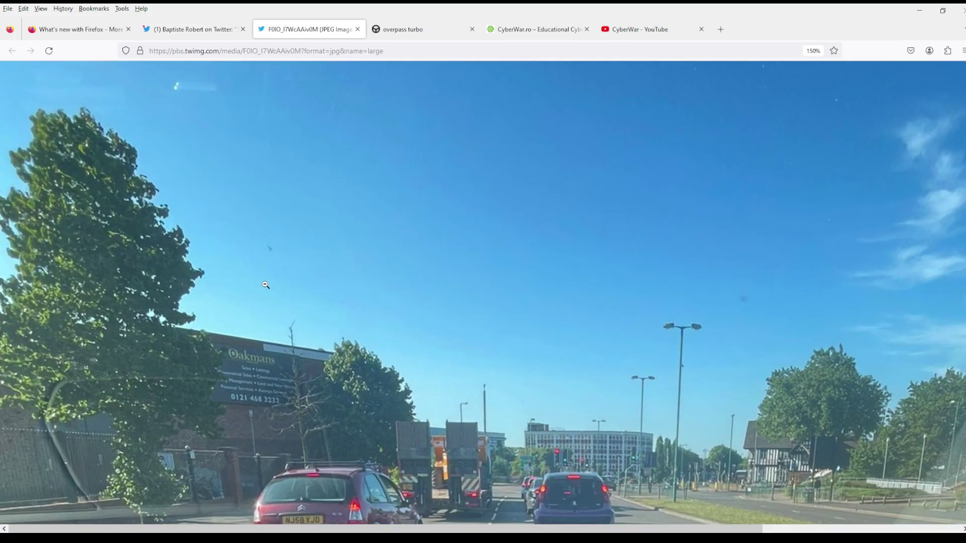
pyautogui.scroll(-5, 299, 453)
pyautogui.scroll(-2, 299, 438)
pyautogui.scroll(3, 286, 392)
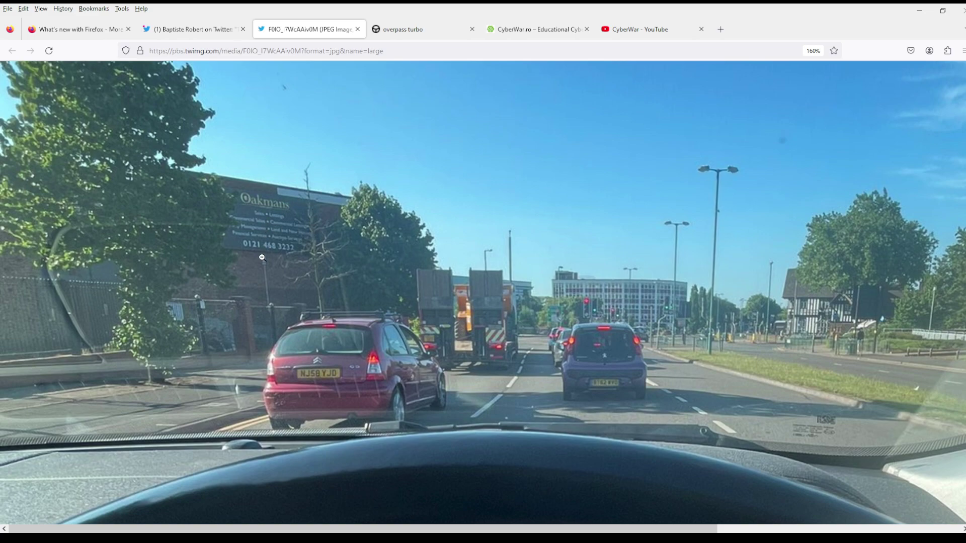
# - Zoom into the road photo at full size to read the Sainsbury's sign
pyautogui.hotkey('ctrl', '-')
pyautogui.hotkey('ctrl', '-')
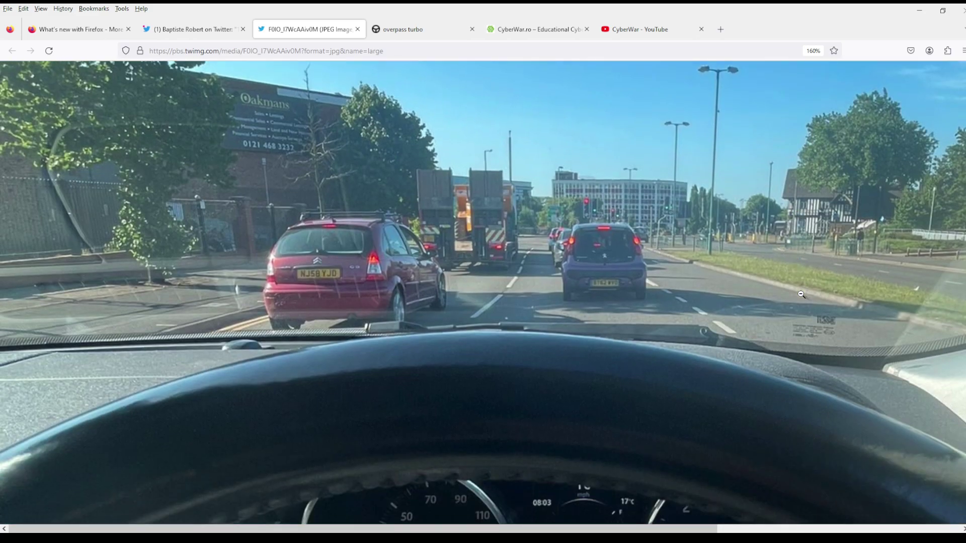
pyautogui.hotkey('ctrl', '-')
pyautogui.click(623, 233)
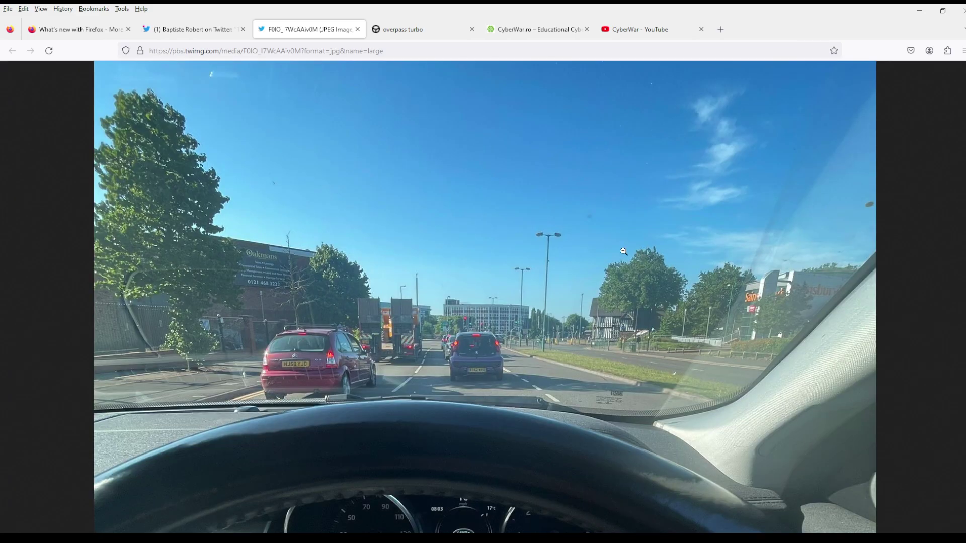
pyautogui.click(777, 294)
pyautogui.scroll(5, 777, 339)
pyautogui.scroll(3, 777, 377)
pyautogui.scroll(2, 777, 377)
pyautogui.hotkey('ctrl', '+')
pyautogui.hotkey('ctrl', '+')
pyautogui.hotkey('ctrl', '+')
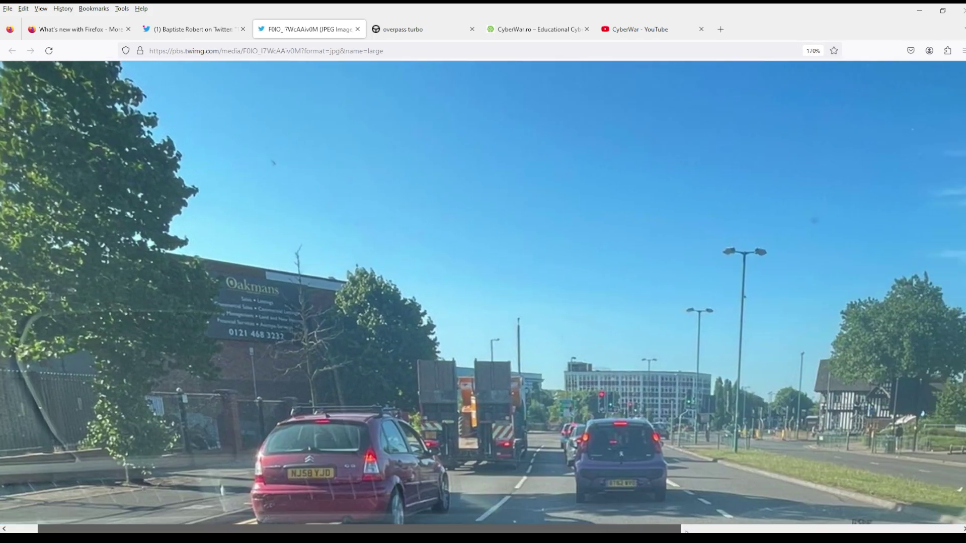
pyautogui.moveTo(151, 529); pyautogui.dragTo(467, 529)
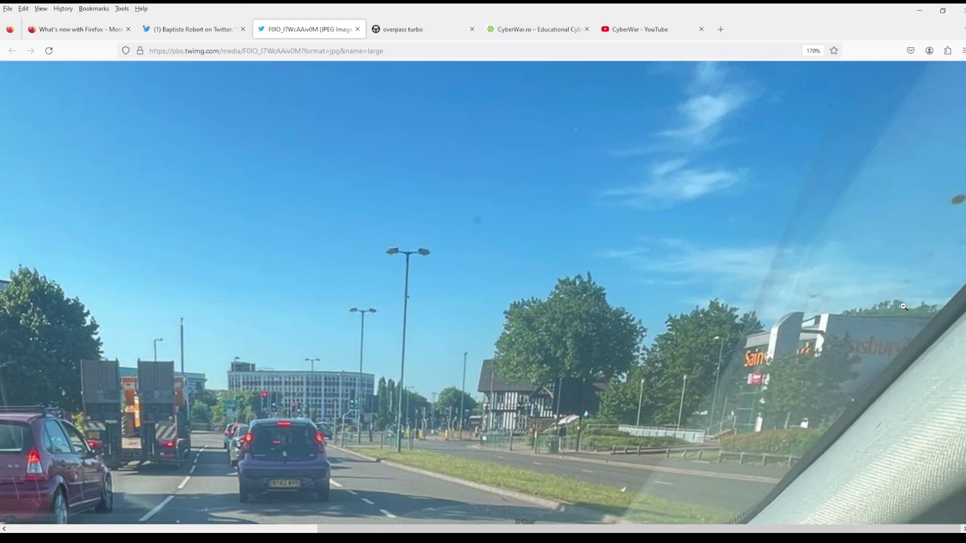
pyautogui.scroll(-2, 540, 381)
pyautogui.scroll(-2, 540, 380)
# - Inspect the dashboard area at full size, then return to the tweet
pyautogui.click(289, 348)
pyautogui.click(461, 384)
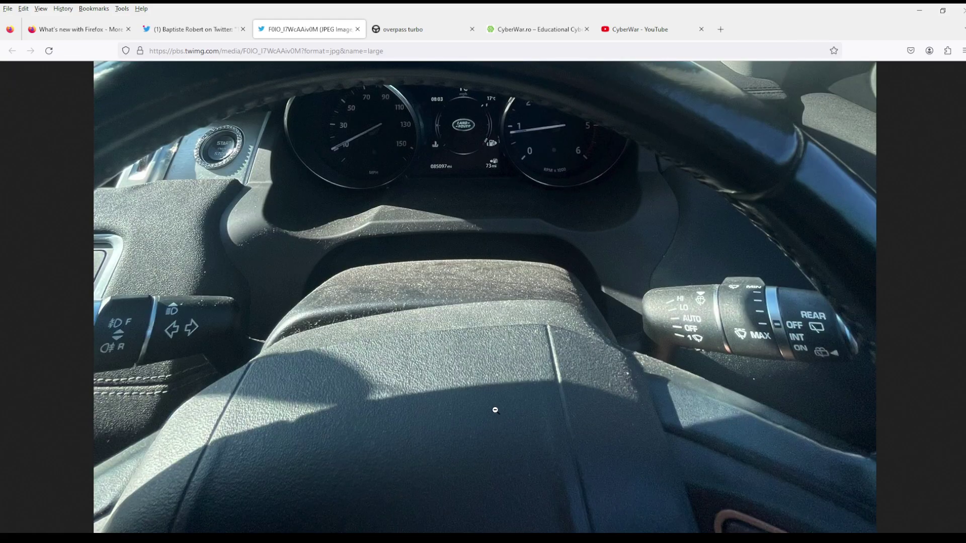
pyautogui.scroll(-1, 471, 264)
pyautogui.click(487, 290)
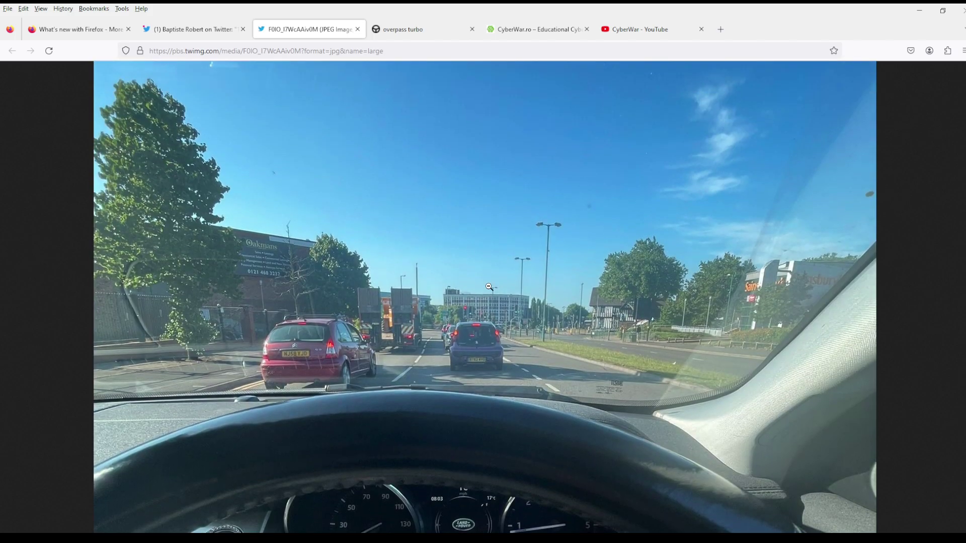
pyautogui.click(188, 29)
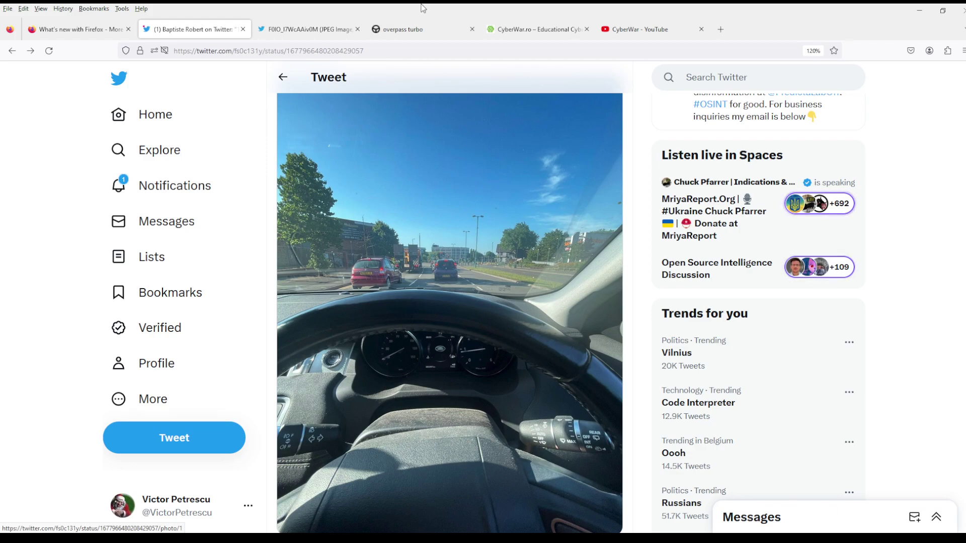
# - Glance at Overpass Turbo, then read down the thread to tweet 3/10's 0121 number
pyautogui.click(419, 29)
pyautogui.click(193, 28)
pyautogui.scroll(-5, 440, 359)
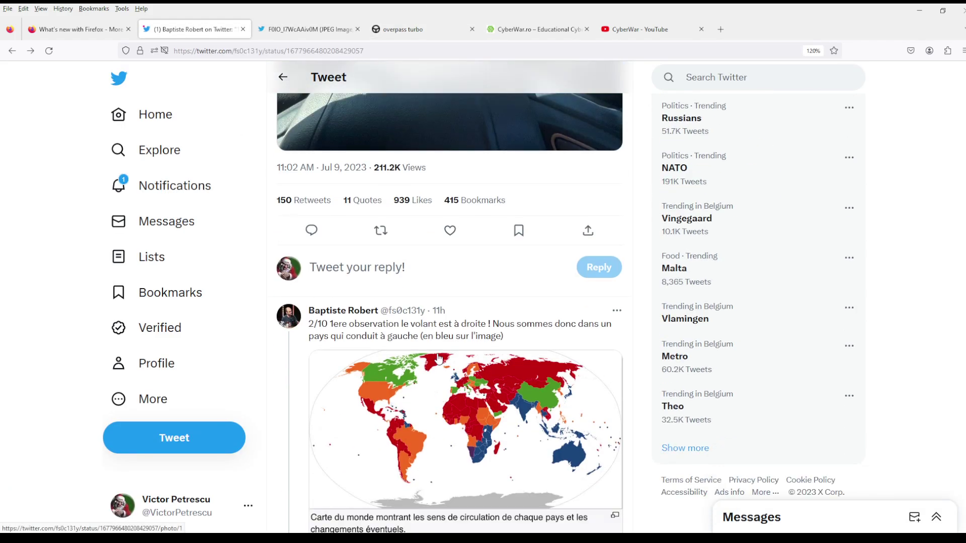
pyautogui.scroll(-3, 440, 358)
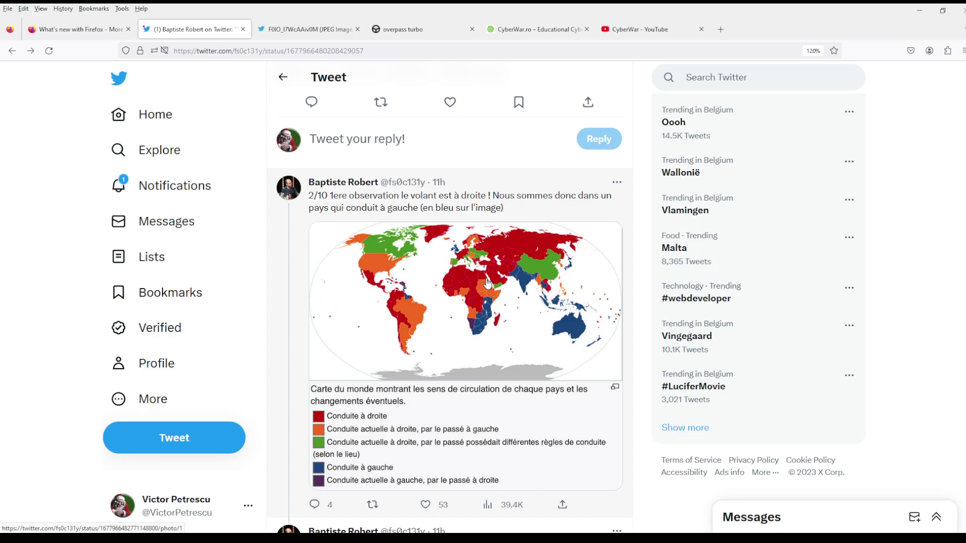
pyautogui.scroll(-2, 487, 332)
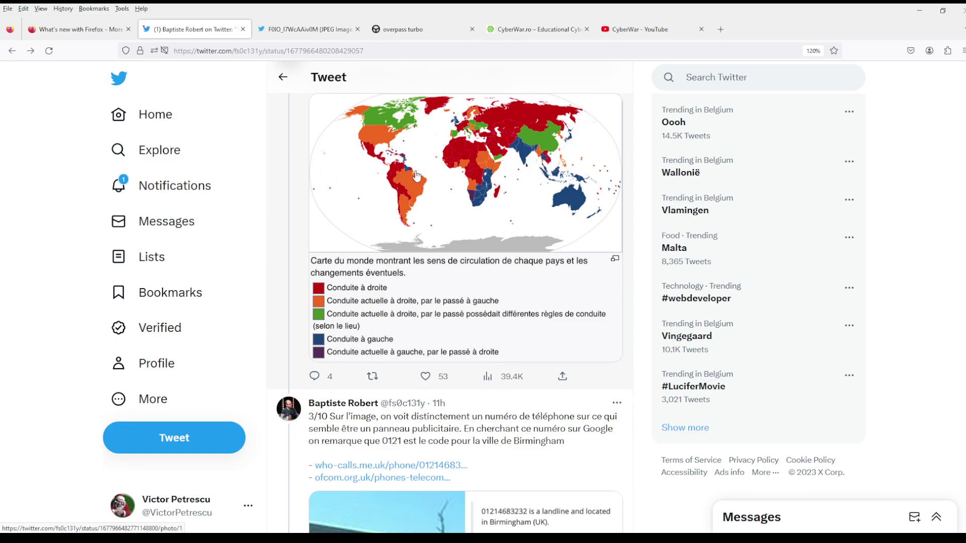
pyautogui.scroll(-3, 442, 348)
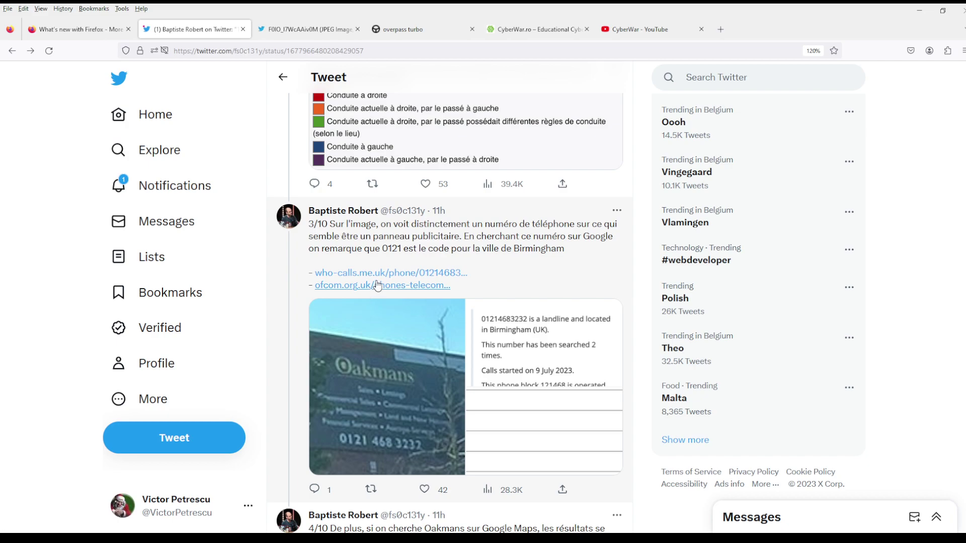
# - Open tweet 3/10's who-calls and Ofcom links in background tabs
pyautogui.middleClick(348, 275)
pyautogui.middleClick(375, 286)
pyautogui.click(305, 28)
pyautogui.click(397, 35)
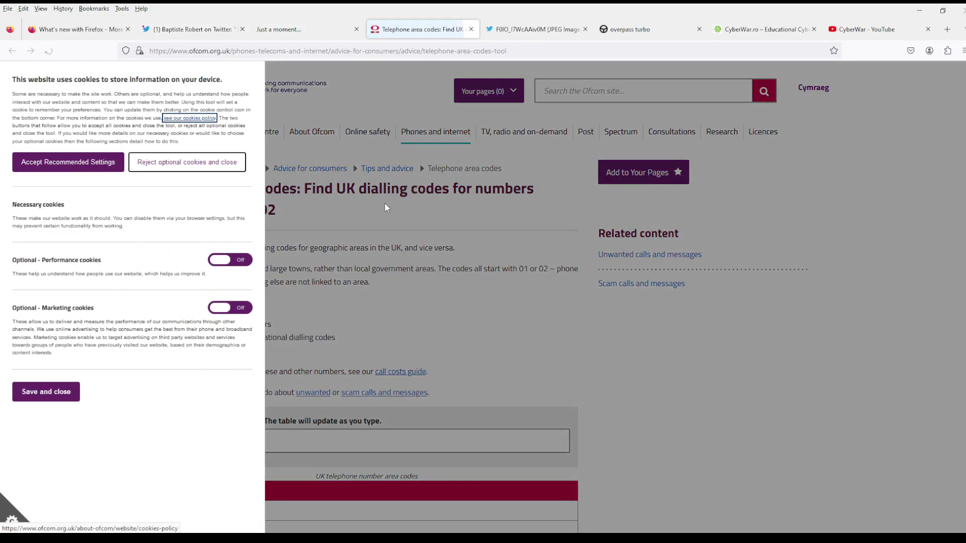
# - Decline Ofcom's optional cookies and filter the area code table to 0121 (Birmingham)
pyautogui.click(44, 391)
pyautogui.scroll(-3, 265, 440)
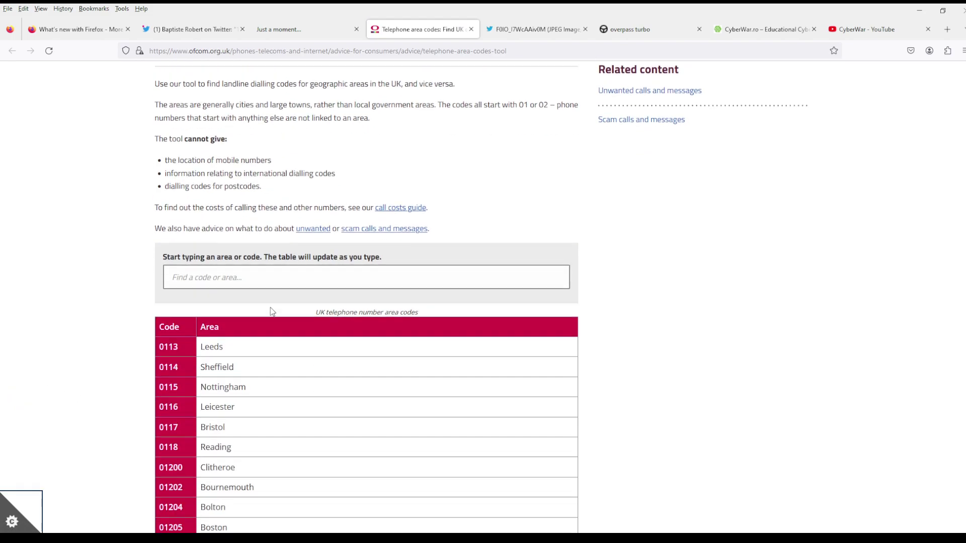
pyautogui.scroll(2, 426, 293)
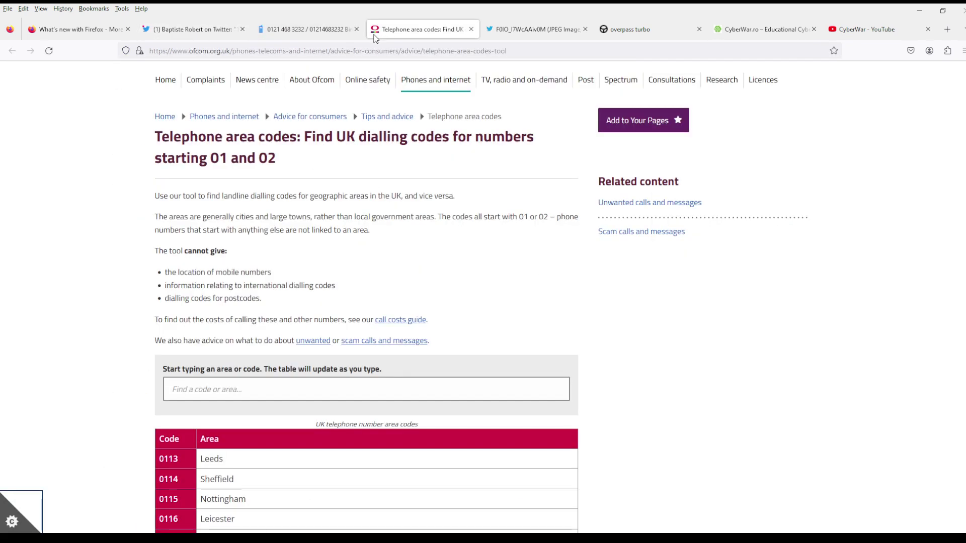
pyautogui.click(240, 388)
pyautogui.write('011')
pyautogui.press('BackSpace')
pyautogui.press('BackSpace')
pyautogui.write('21')
pyautogui.scroll(-2, 321, 320)
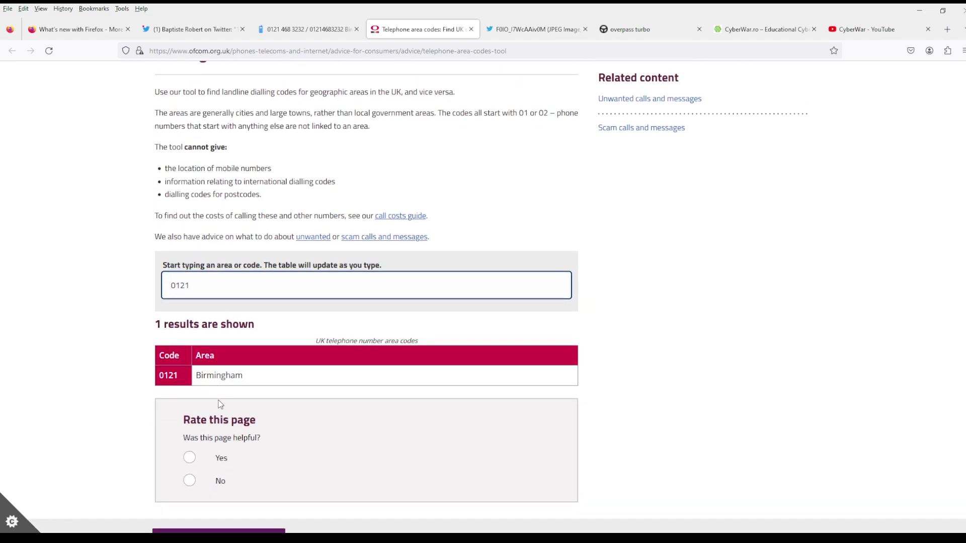
pyautogui.click(216, 375)
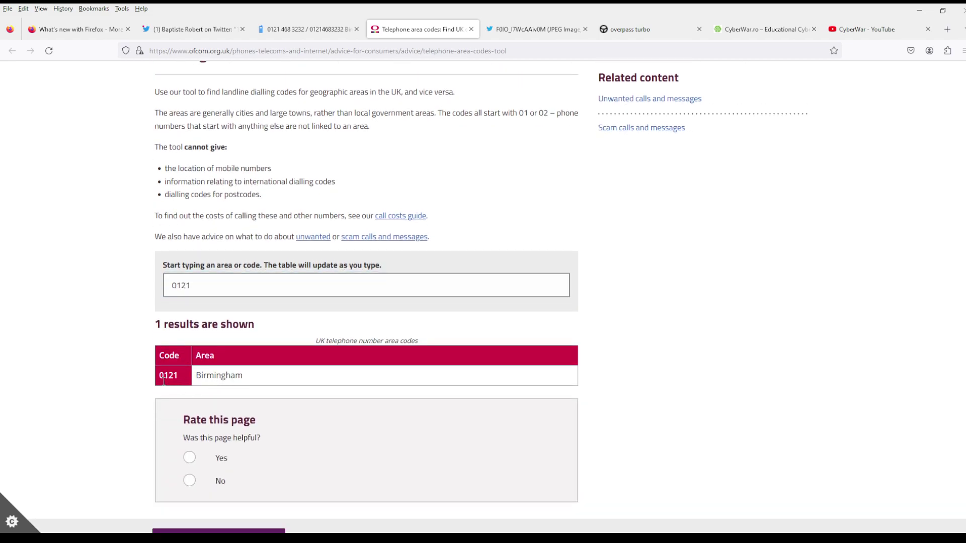
pyautogui.click(306, 29)
# - Copy the word 'Oakmans' from tweet 4/10
pyautogui.click(196, 29)
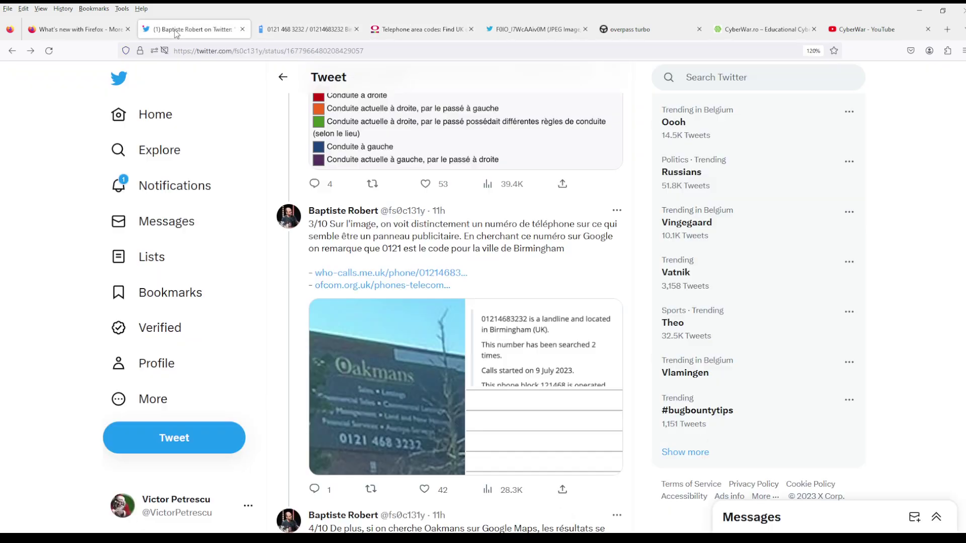
pyautogui.scroll(-5, 489, 326)
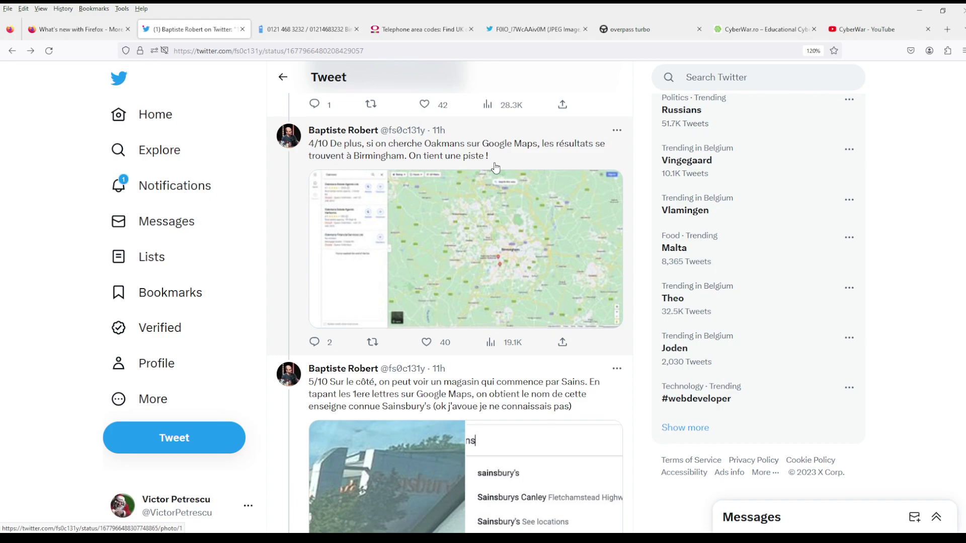
pyautogui.moveTo(424, 145); pyautogui.dragTo(458, 145)
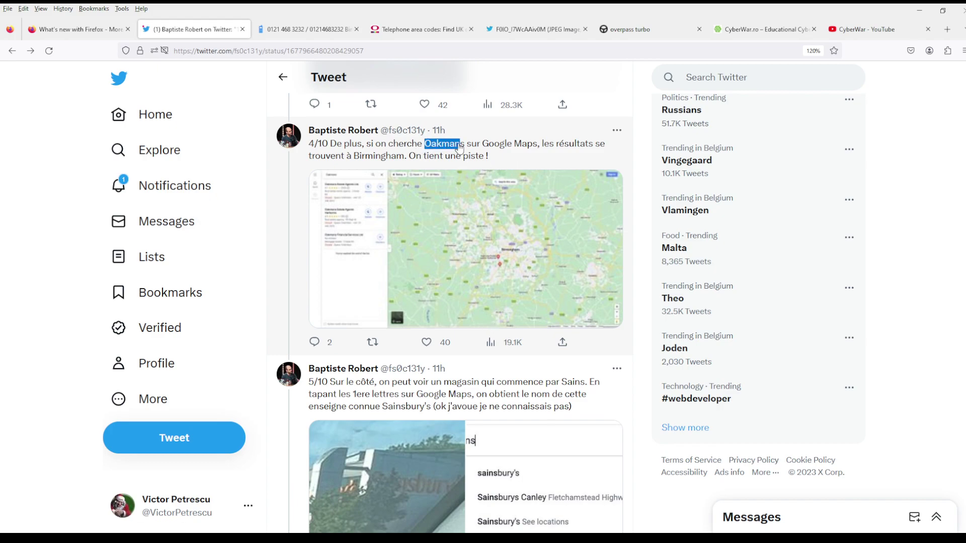
pyautogui.hotkey('ctrl', 'c')
# - Search the web for 'oakmans birmingham' from the who-calls tab
pyautogui.click(308, 29)
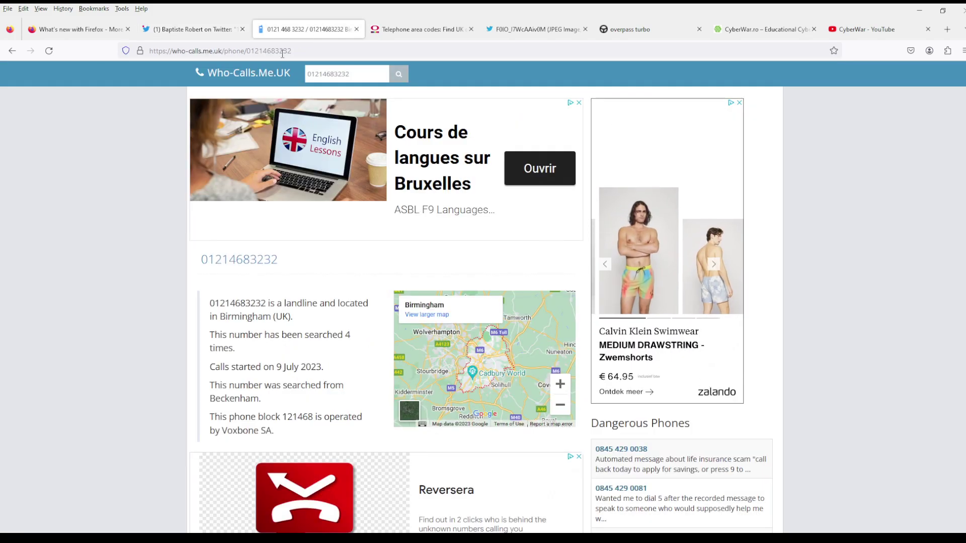
pyautogui.click(291, 50)
pyautogui.hotkey('ctrl', 'v')
pyautogui.write('birmi')
pyautogui.press('Down')
pyautogui.press('Return')
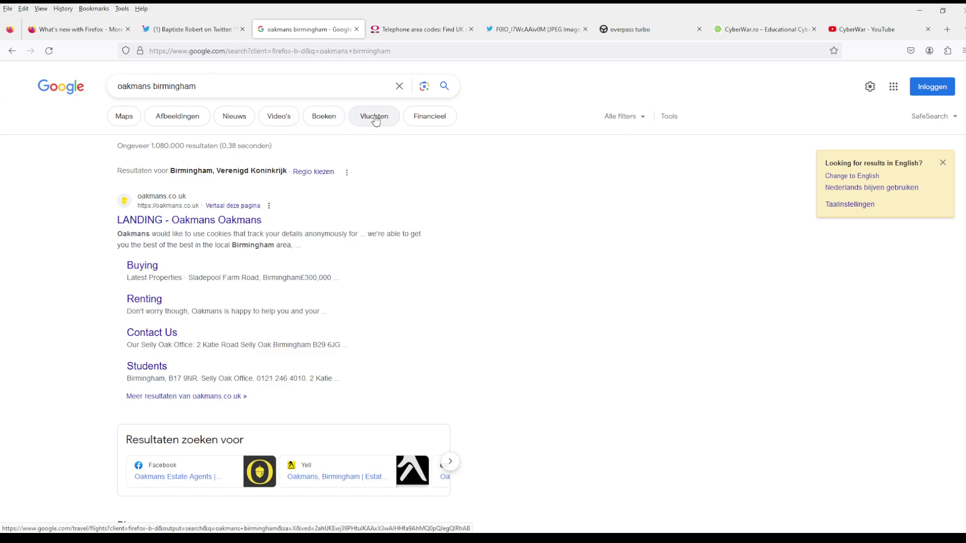
# - Map the Oakmans results, compare with tweet 4/10, and re-search the Birmingham area
pyautogui.click(124, 116)
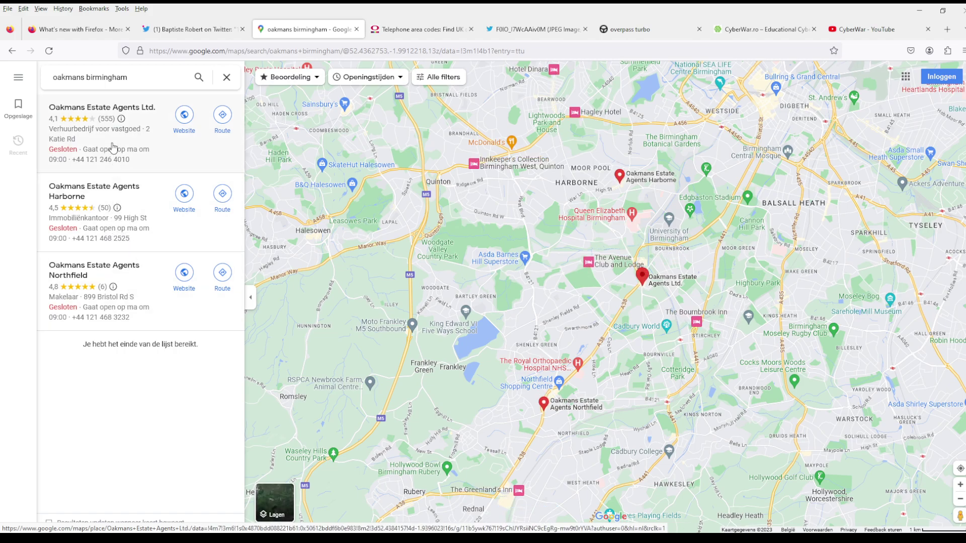
pyautogui.click(189, 28)
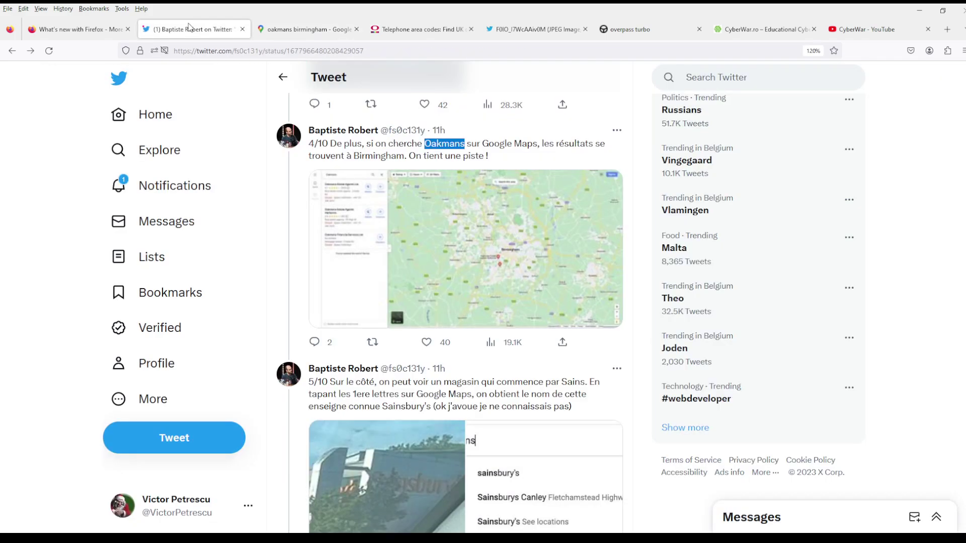
pyautogui.click(287, 29)
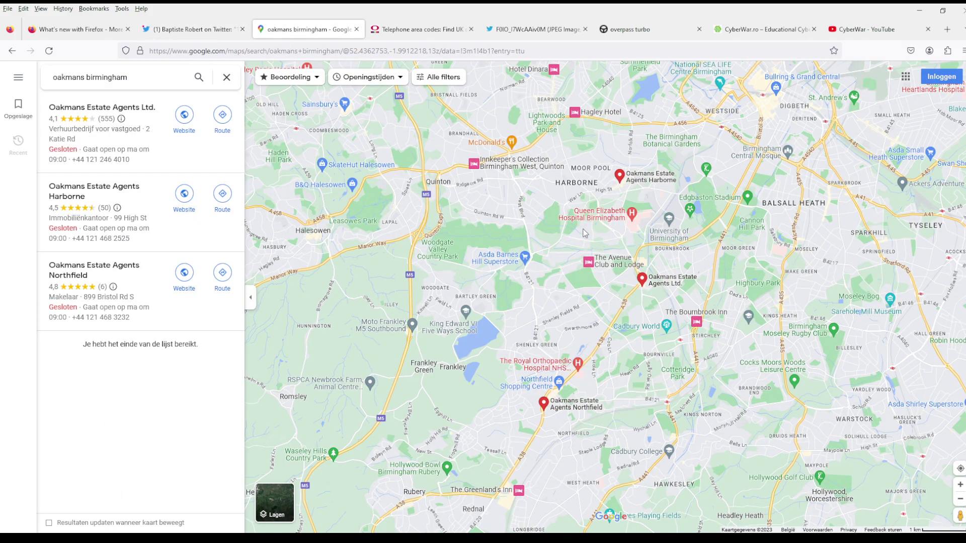
pyautogui.scroll(-3, 583, 233)
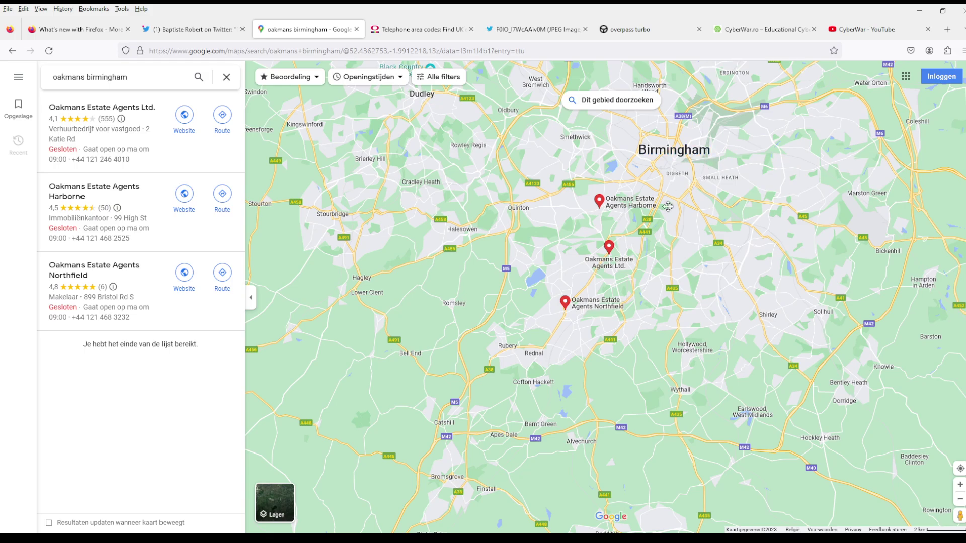
pyautogui.moveTo(661, 215); pyautogui.dragTo(599, 273)
pyautogui.click(608, 100)
pyautogui.scroll(2, 587, 216)
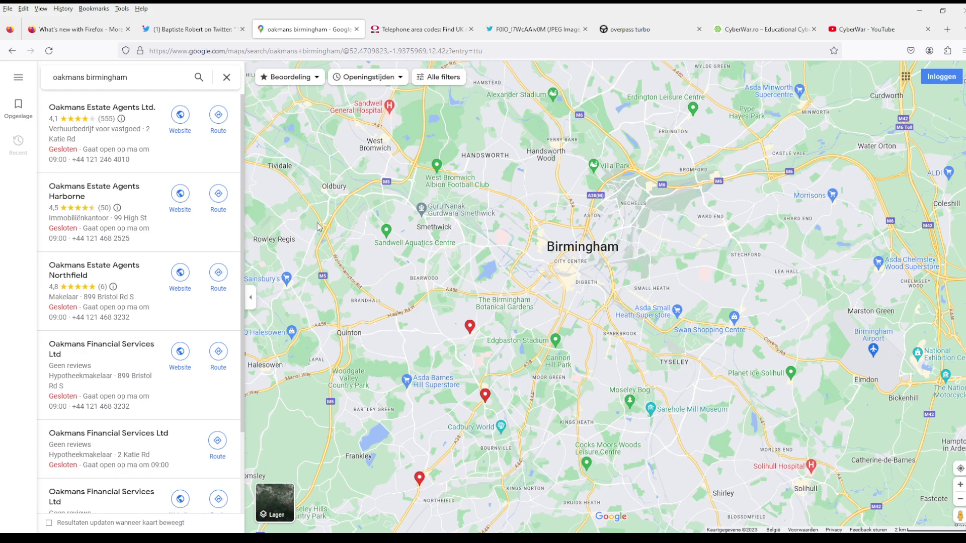
# - Highlight tweet 7/10's four query lines from nwr[highway] to out geom;
pyautogui.click(188, 29)
pyautogui.scroll(-5, 479, 208)
pyautogui.scroll(-5, 479, 208)
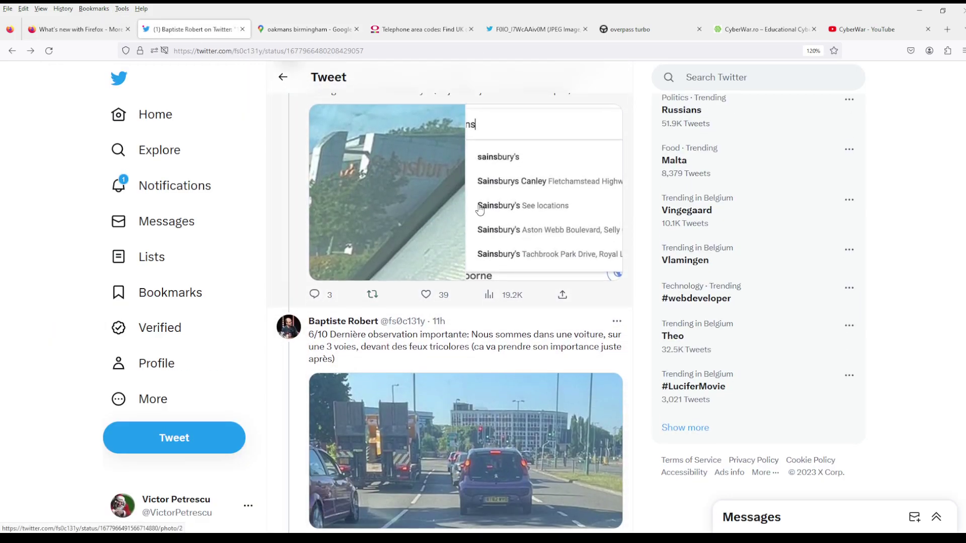
pyautogui.scroll(-3, 479, 209)
pyautogui.scroll(2, 480, 209)
pyautogui.scroll(-5, 458, 346)
pyautogui.scroll(-2, 459, 346)
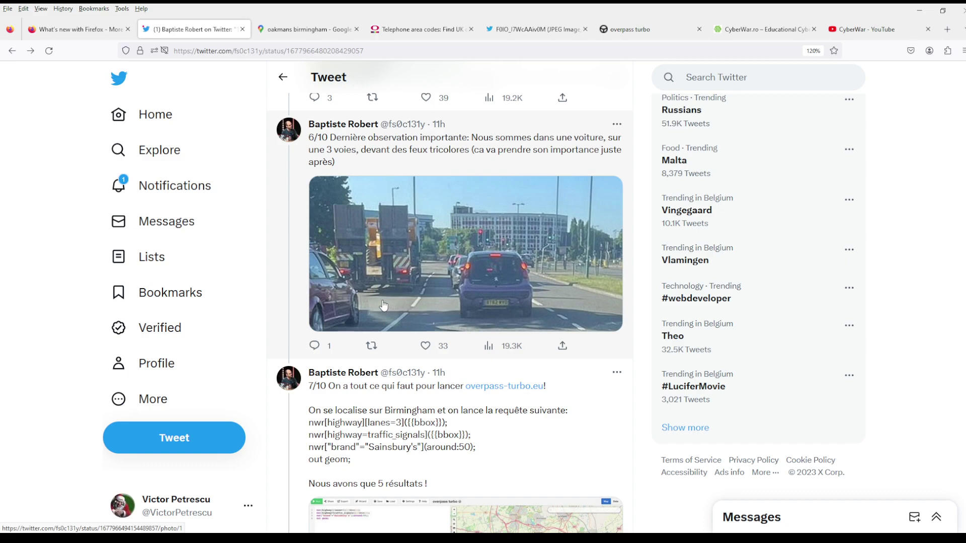
pyautogui.scroll(-3, 572, 428)
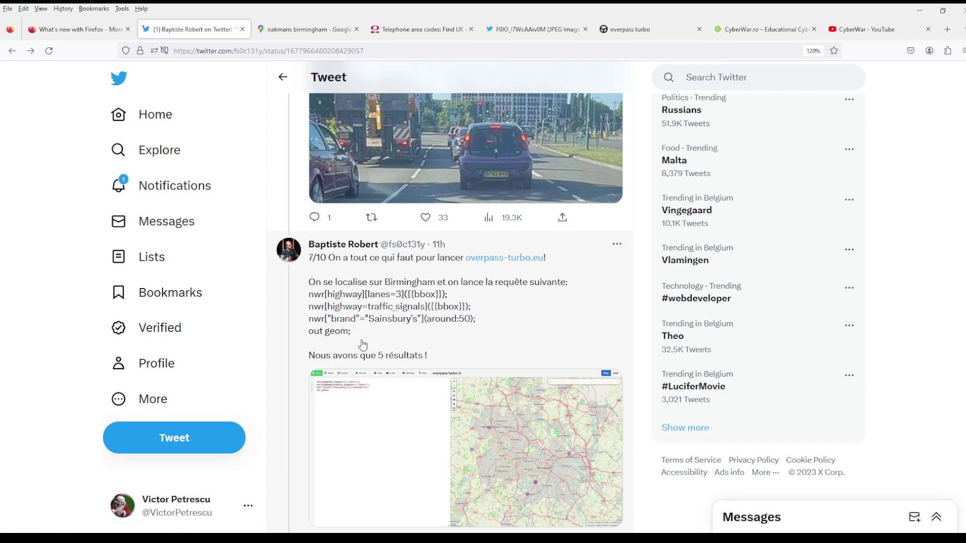
pyautogui.moveTo(351, 331); pyautogui.dragTo(310, 300)
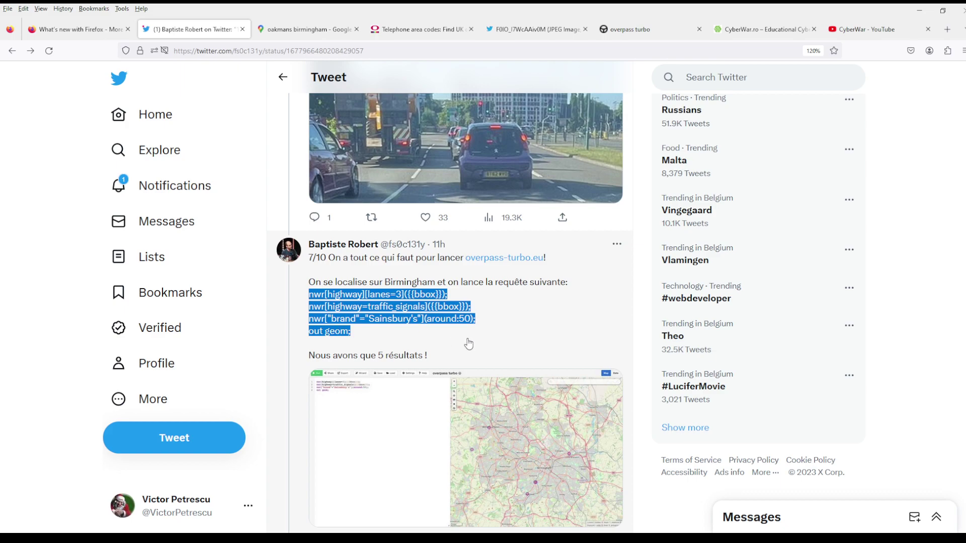
pyautogui.scroll(-4, 469, 343)
pyautogui.scroll(2, 468, 344)
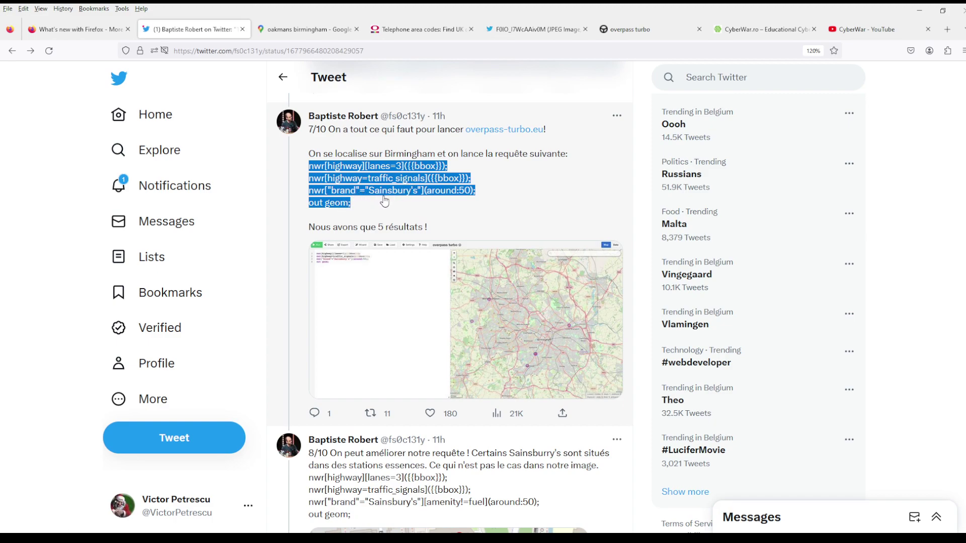
# - Replace the Overpass Turbo example with the copied Sainsbury's query and run it
pyautogui.click(308, 28)
pyautogui.click(630, 29)
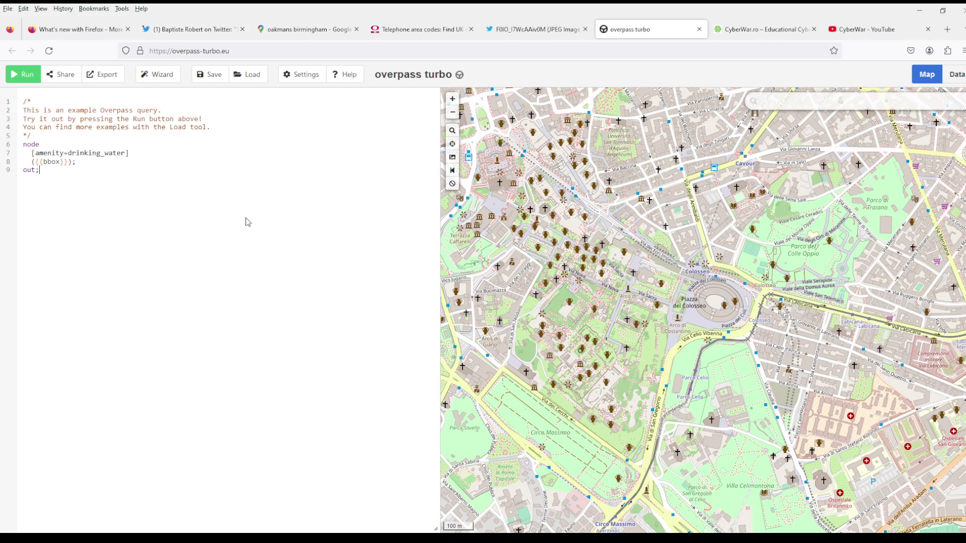
pyautogui.hotkey('ctrl', 'a')
pyautogui.hotkey('ctrl', 'v')
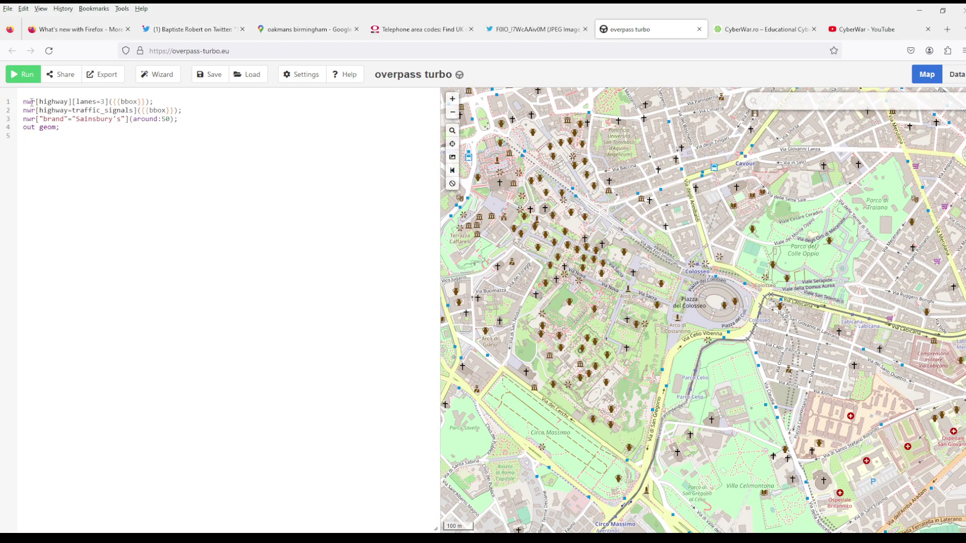
pyautogui.click(22, 74)
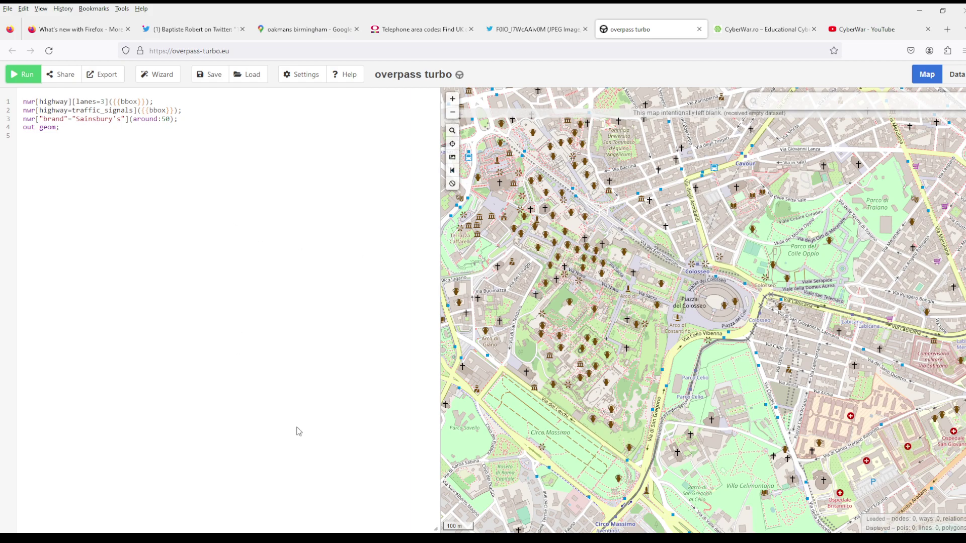
# - Enlarge tweet 7/10's map screenshot for comparison
pyautogui.click(533, 29)
pyautogui.click(306, 28)
pyautogui.click(193, 28)
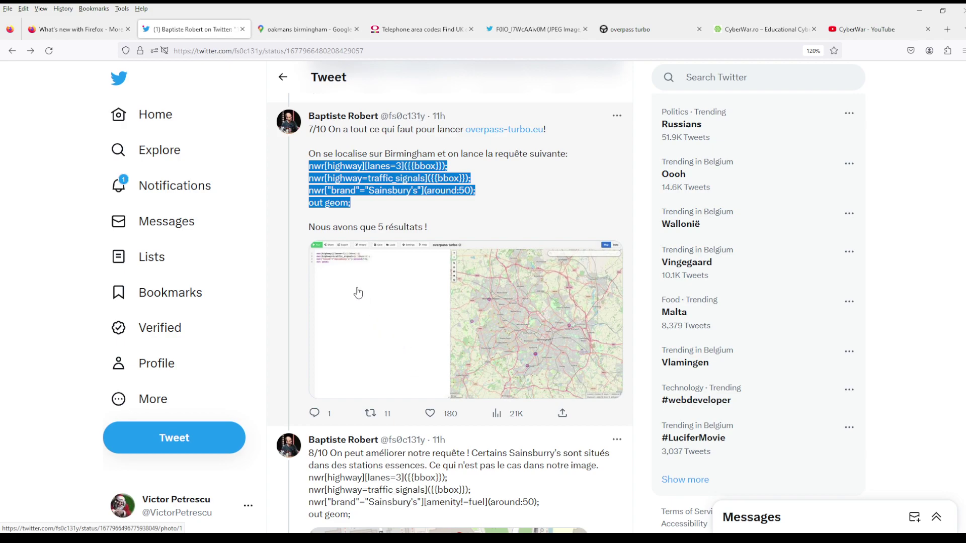
pyautogui.click(479, 349)
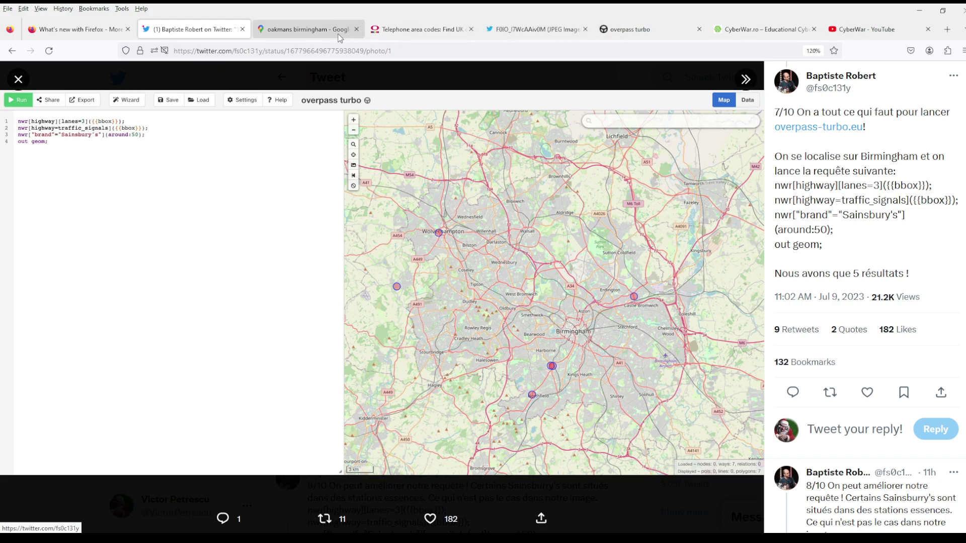
# - Move the map from Rome to Birmingham, UK, rerun the query, and compare
pyautogui.click(308, 28)
pyautogui.click(642, 28)
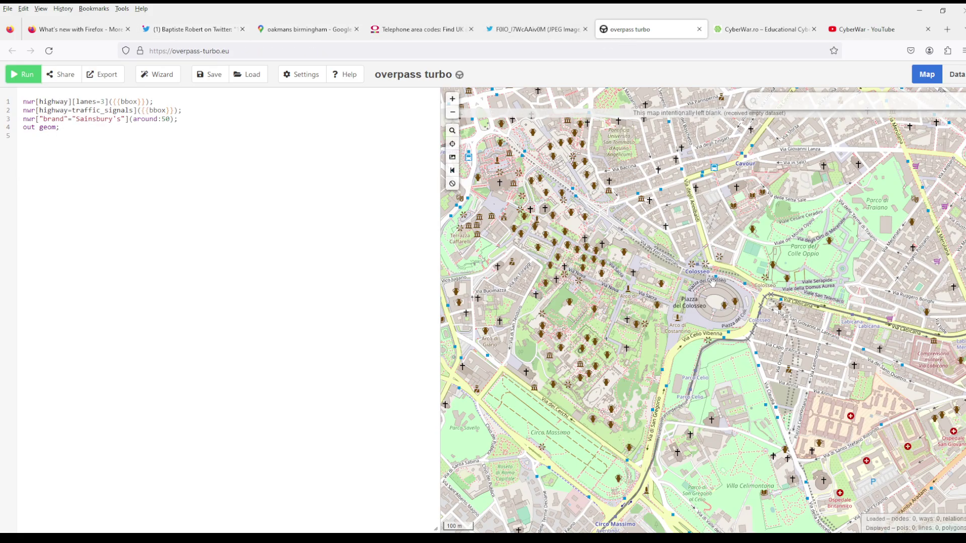
pyautogui.scroll(-1, 687, 287)
pyautogui.scroll(-1, 687, 286)
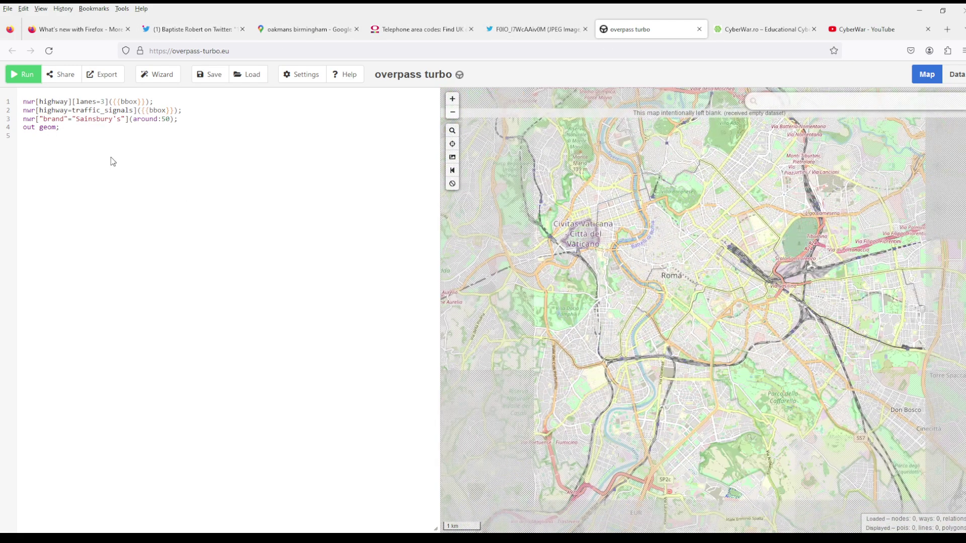
pyautogui.click(23, 74)
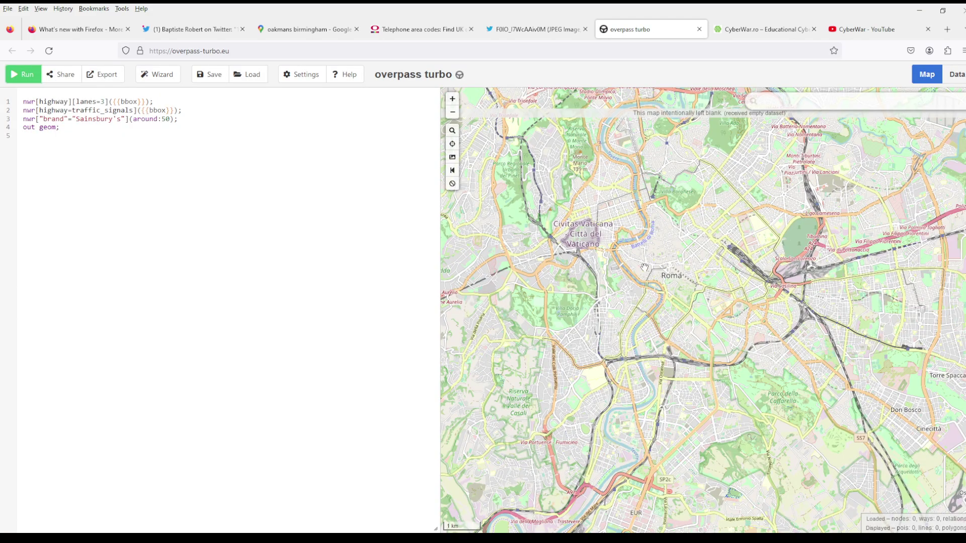
pyautogui.scroll(-1, 643, 268)
pyautogui.moveTo(643, 267); pyautogui.dragTo(702, 369)
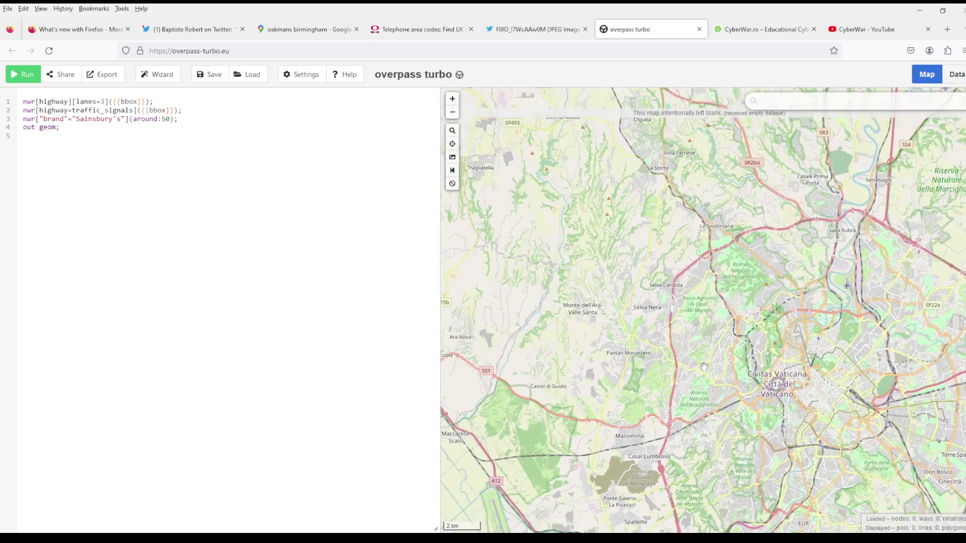
pyautogui.scroll(-3, 703, 368)
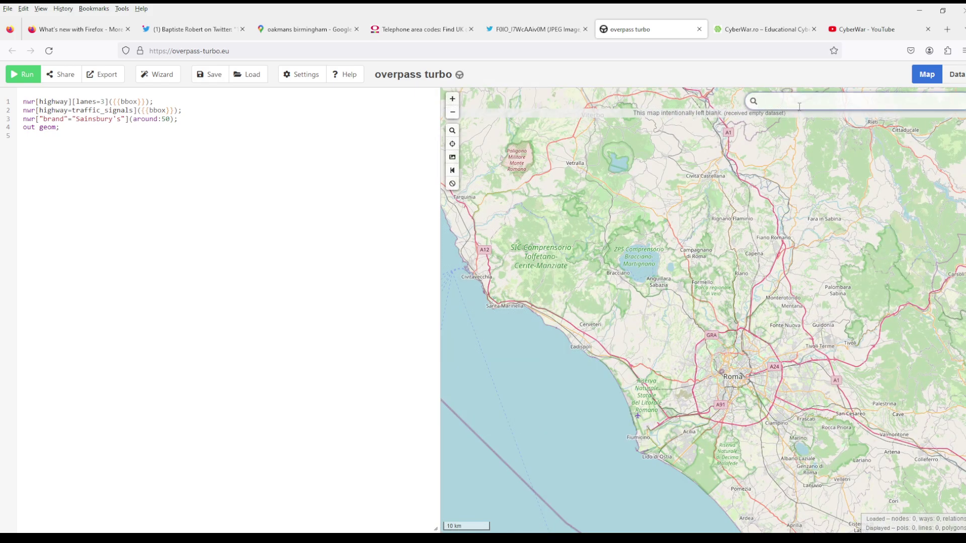
pyautogui.write('birmingh')
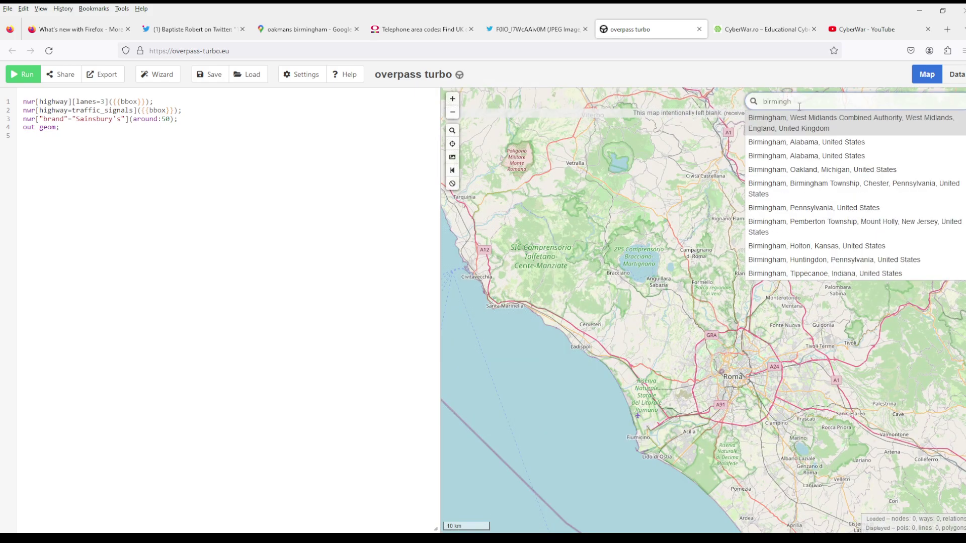
pyautogui.click(796, 125)
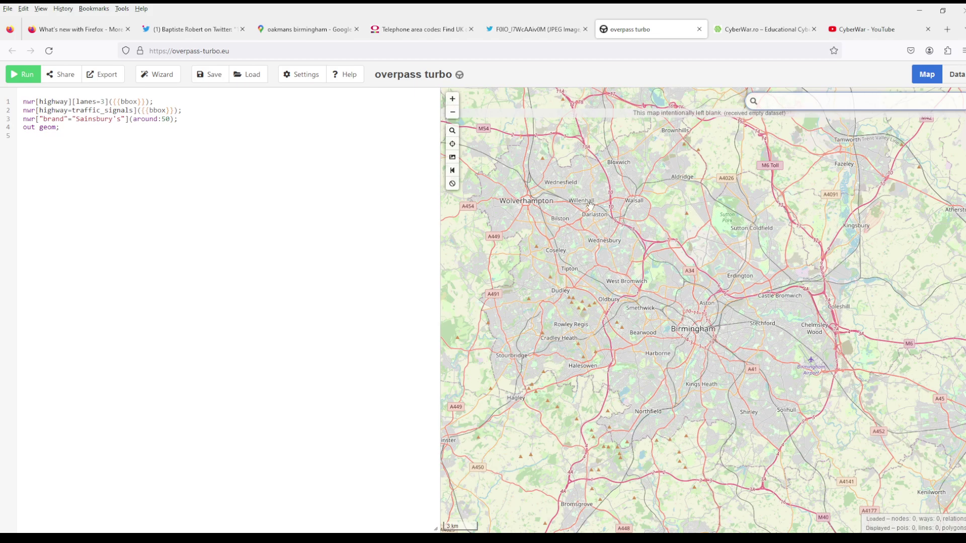
pyautogui.click(22, 75)
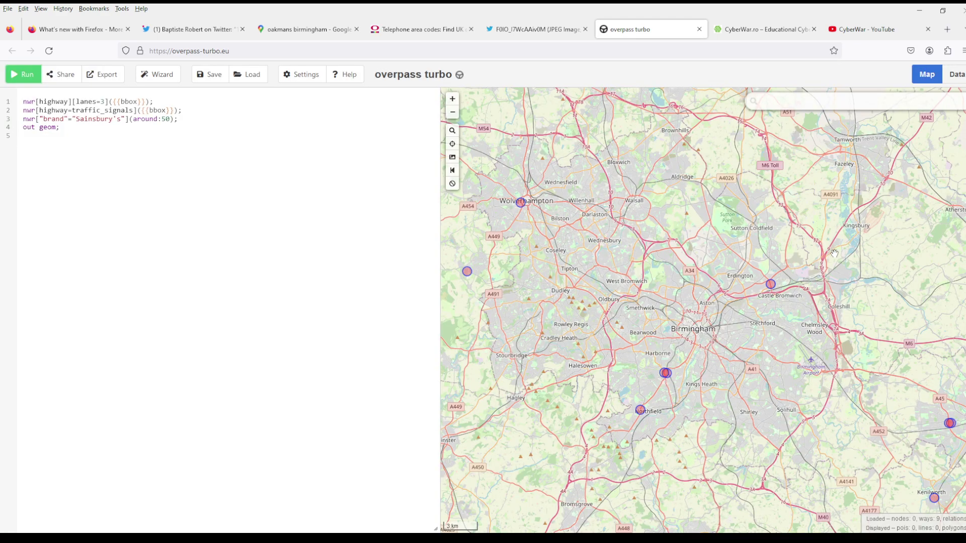
pyautogui.click(193, 28)
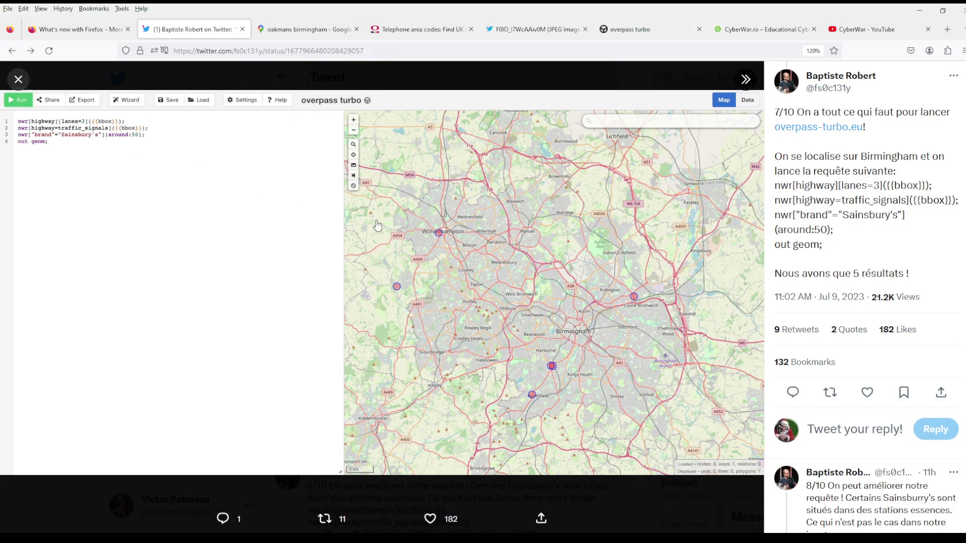
# - Close the photo and highlight tweet 8/10's query excluding fuel stations
pyautogui.click(18, 79)
pyautogui.scroll(-3, 438, 317)
pyautogui.scroll(-2, 446, 328)
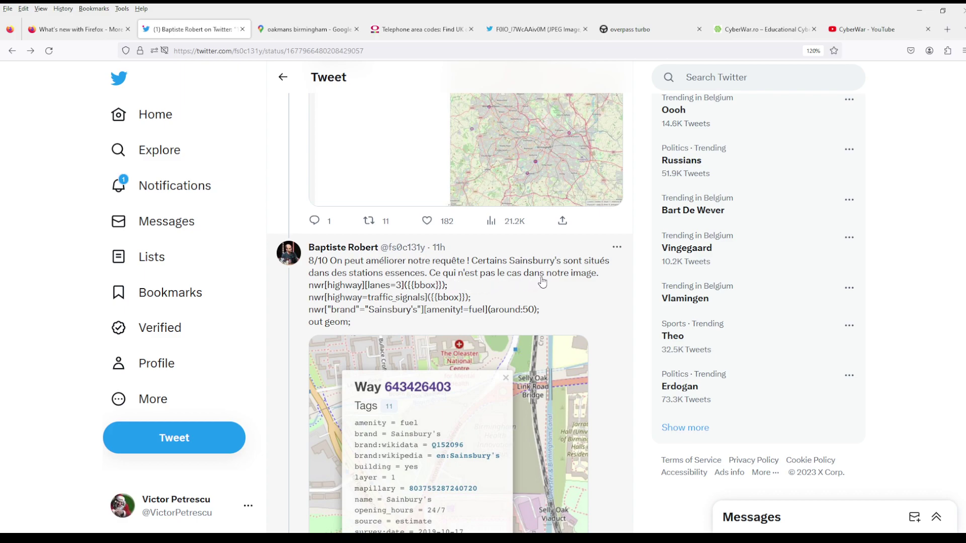
pyautogui.scroll(-3, 542, 281)
pyautogui.scroll(-2, 542, 281)
pyautogui.scroll(5, 542, 281)
pyautogui.moveTo(351, 323)
pyautogui.mouseDown()
pyautogui.moveTo(310, 309)
pyautogui.moveTo(310, 287)
pyautogui.mouseUp()
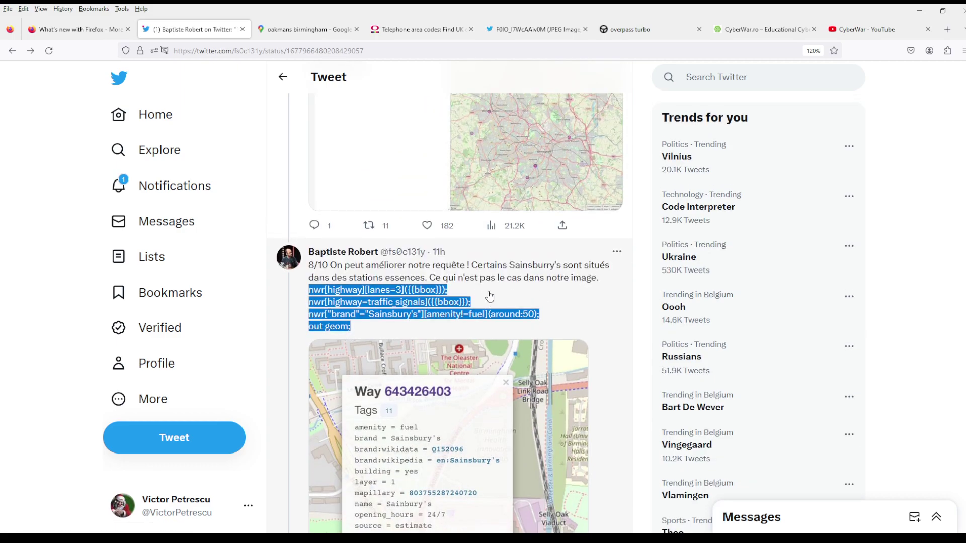
pyautogui.scroll(4, 453, 302)
pyautogui.scroll(-4, 452, 302)
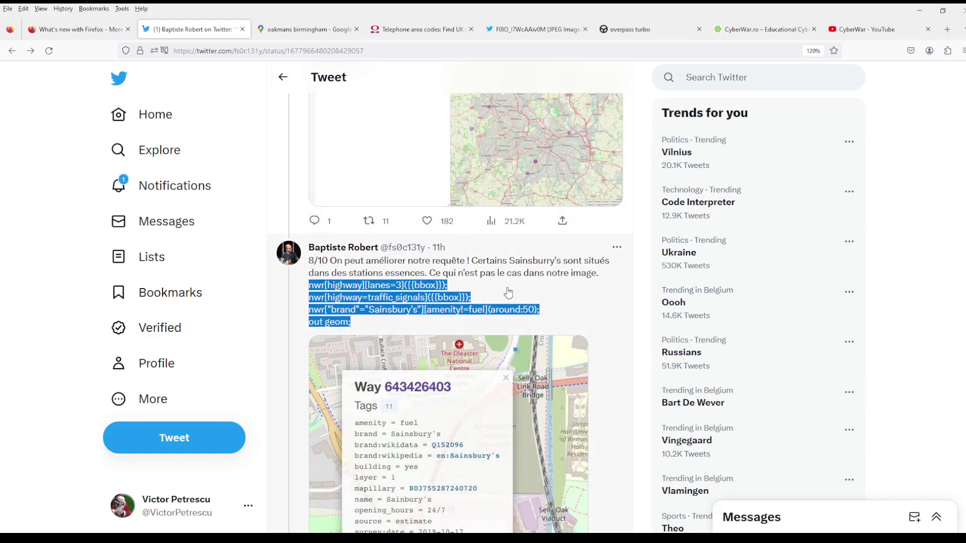
pyautogui.scroll(-8, 508, 293)
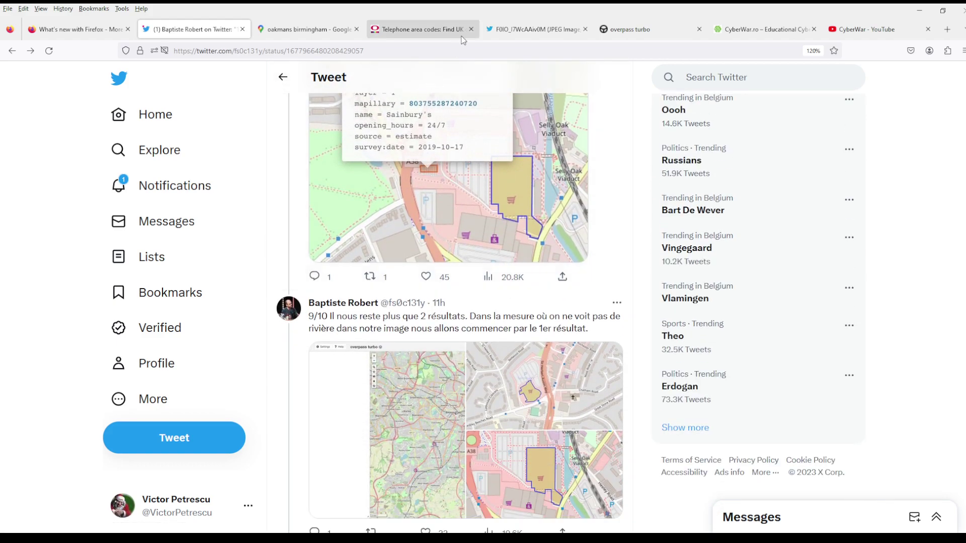
pyautogui.click(422, 29)
# - Put the [amenity!=fuel] query in Overpass Turbo, run it, and compare with the thread
pyautogui.click(630, 29)
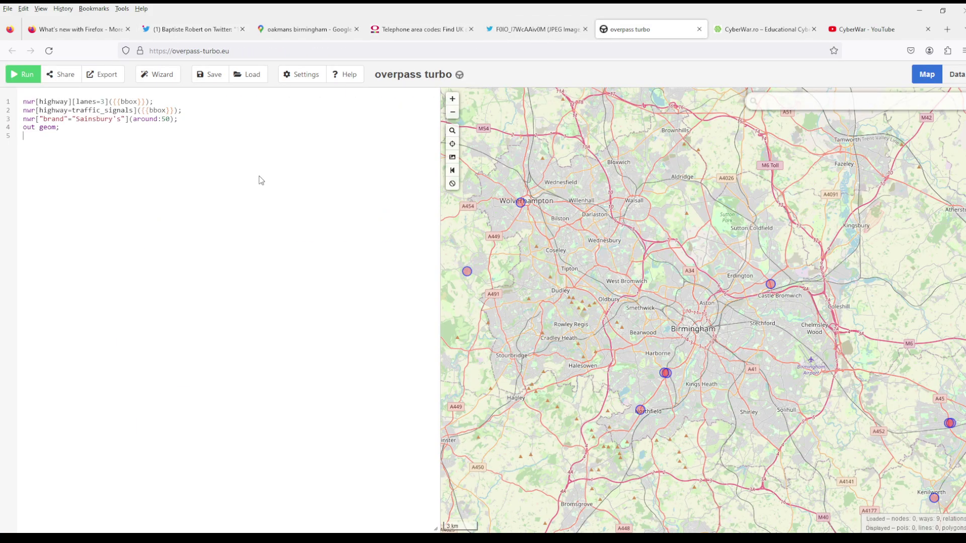
pyautogui.hotkey('ctrl', 'z')
pyautogui.click(21, 75)
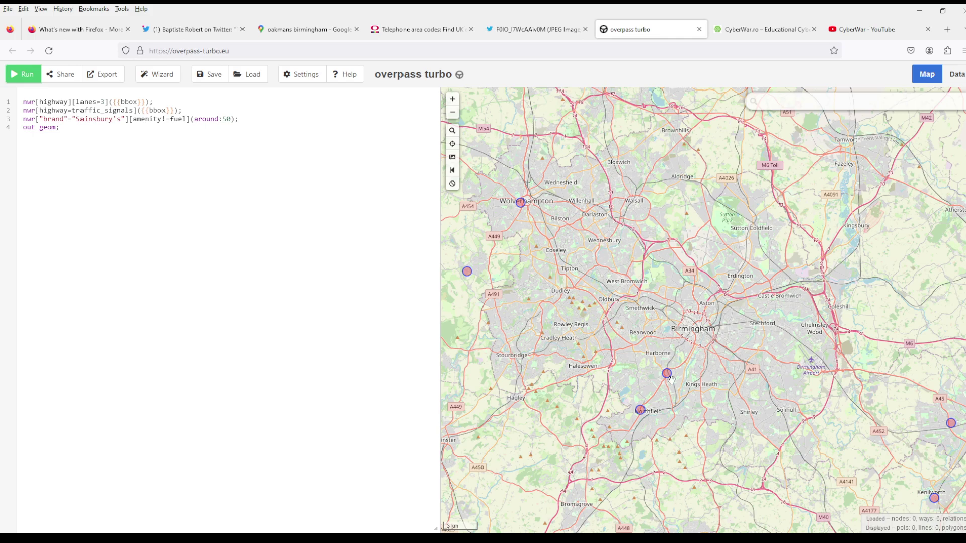
pyautogui.click(192, 29)
pyautogui.scroll(-3, 447, 298)
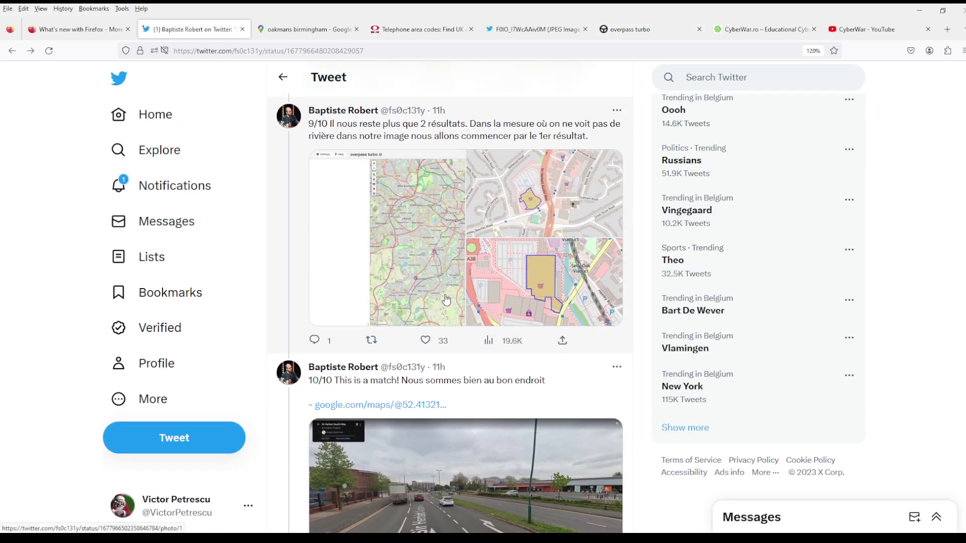
pyautogui.scroll(4, 446, 300)
pyautogui.scroll(1, 446, 301)
pyautogui.scroll(2, 446, 301)
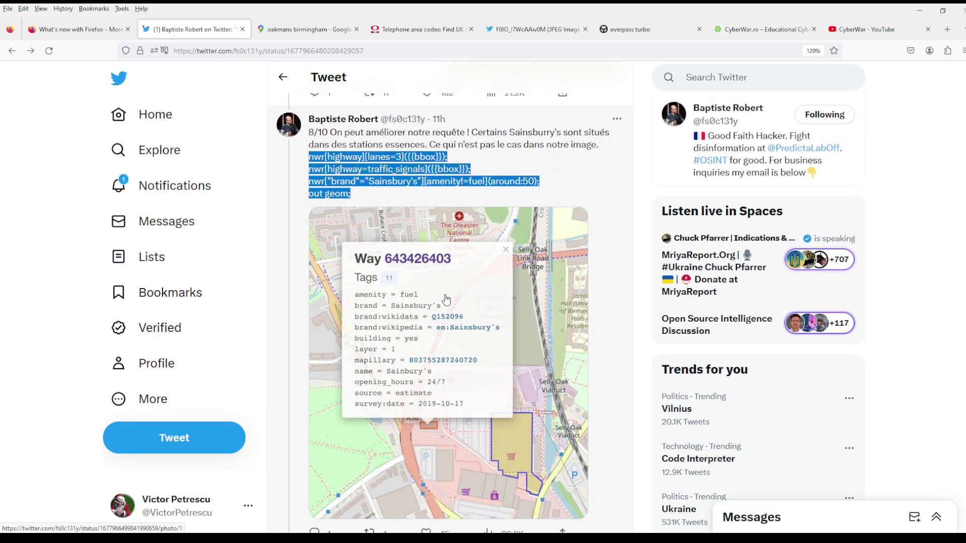
pyautogui.scroll(4, 446, 300)
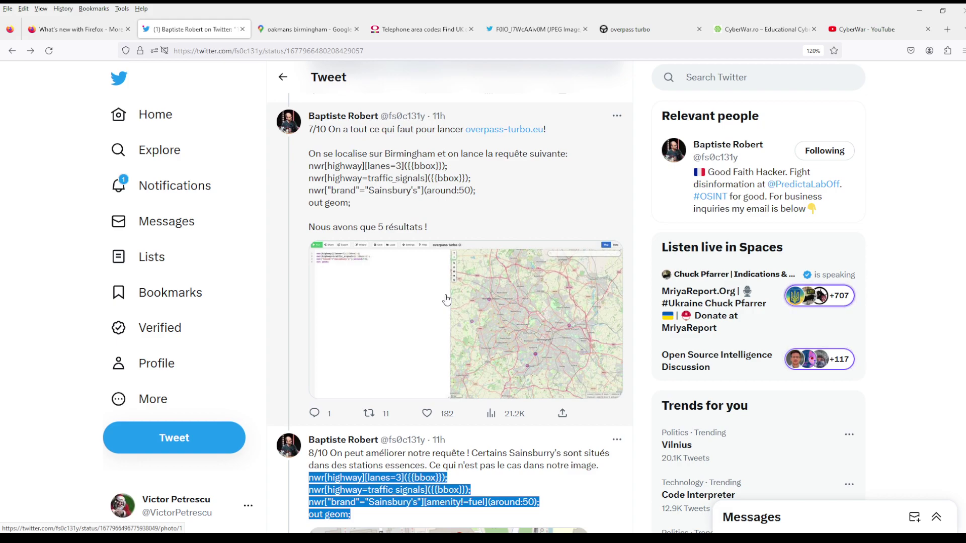
pyautogui.scroll(-5, 446, 300)
pyautogui.scroll(1, 446, 300)
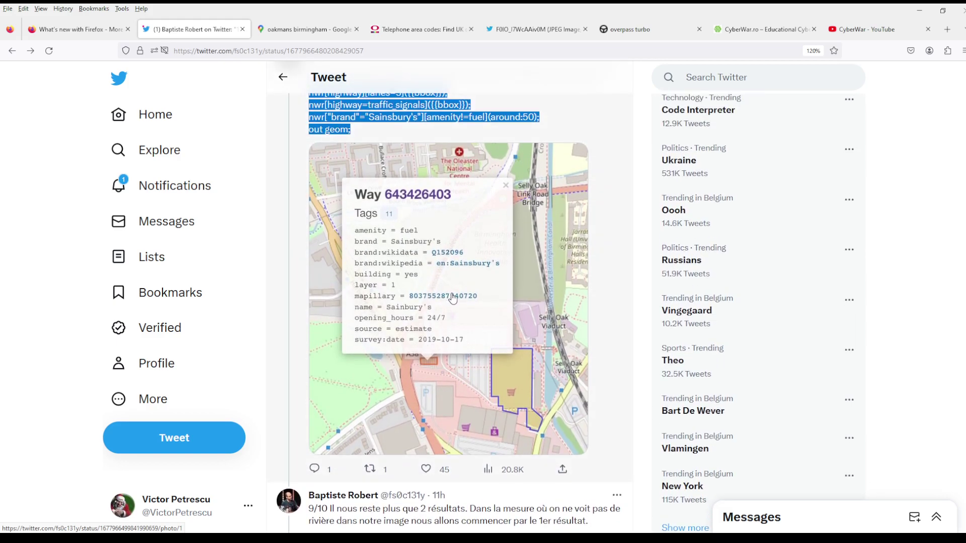
pyautogui.scroll(-5, 455, 298)
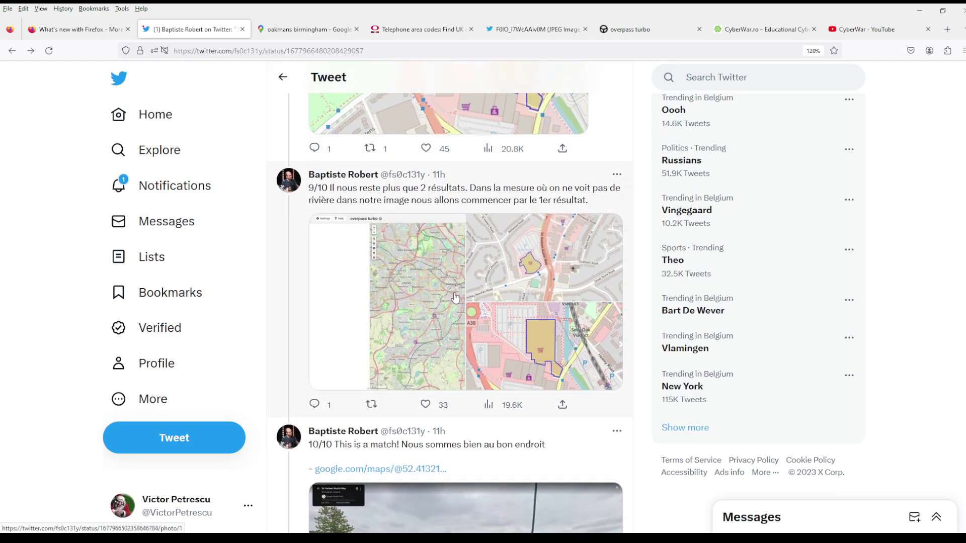
pyautogui.scroll(1, 445, 287)
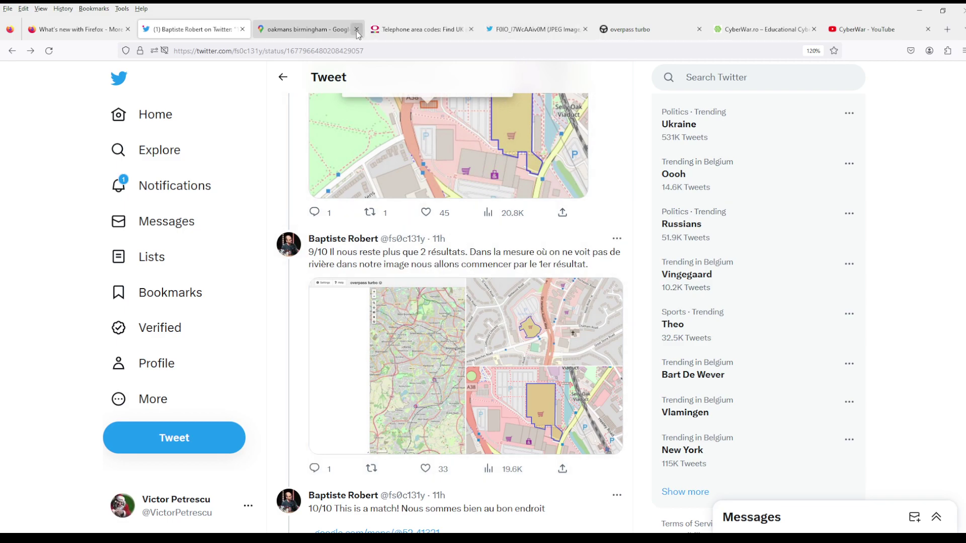
pyautogui.click(643, 29)
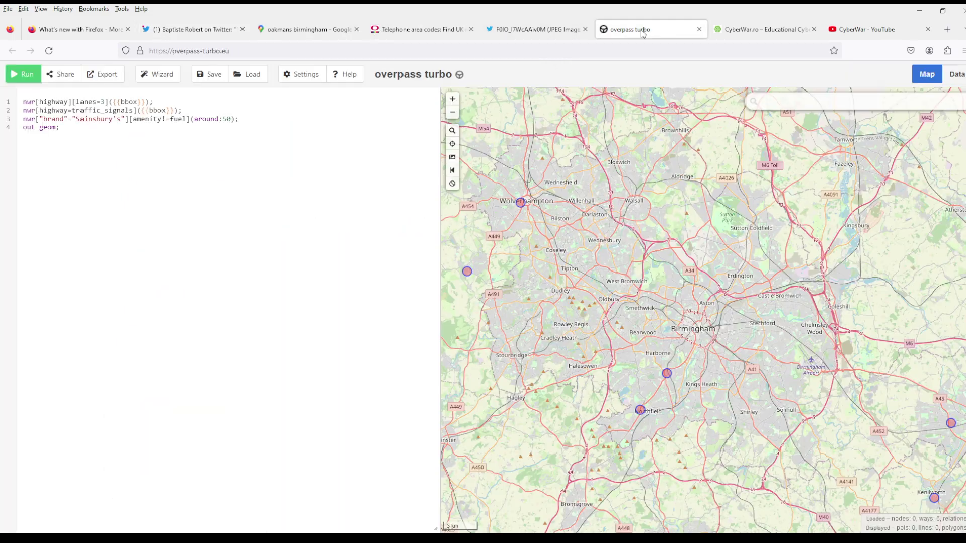
# - View tags of the Selly Oak and Northfield Sainsbury's matches, checking the thread
pyautogui.click(667, 375)
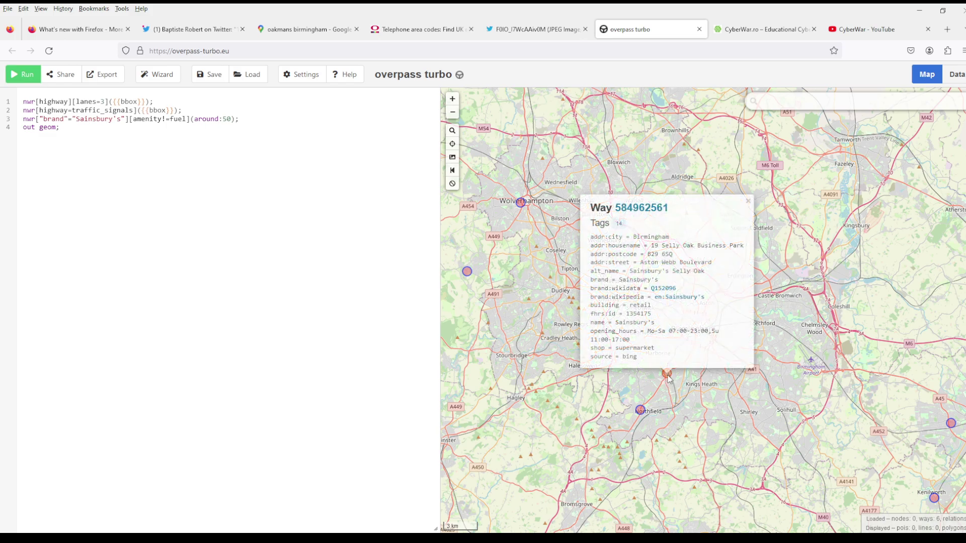
pyautogui.click(639, 413)
pyautogui.click(667, 413)
pyautogui.scroll(3, 667, 412)
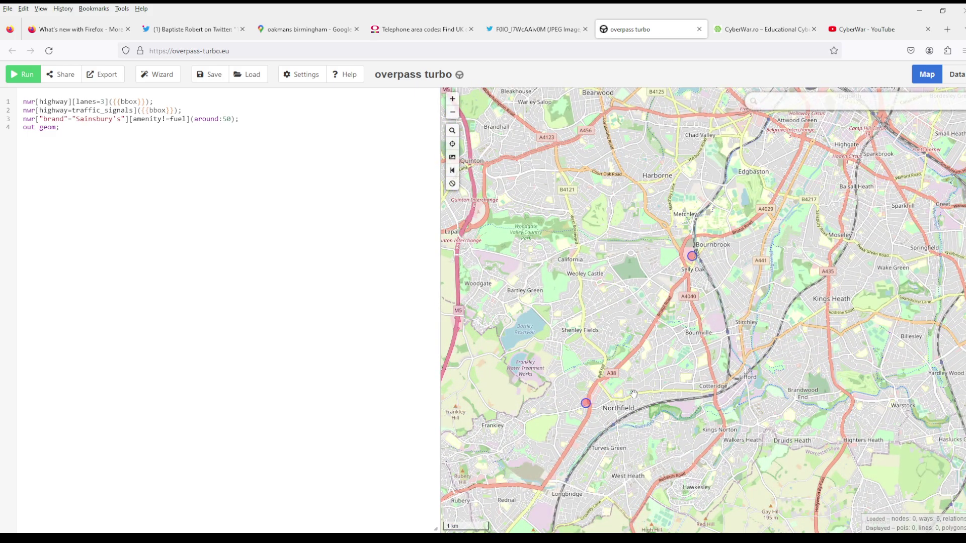
pyautogui.scroll(1, 635, 393)
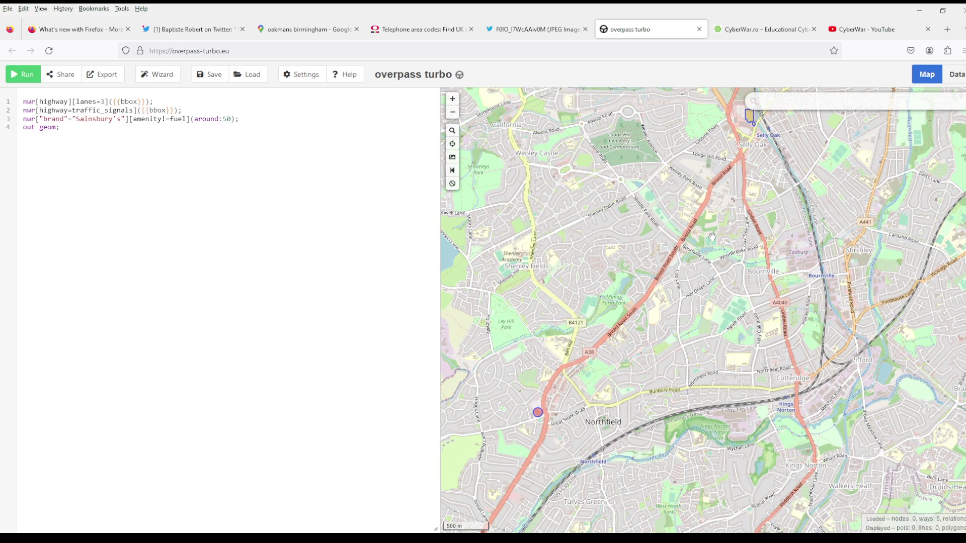
pyautogui.scroll(-1, 711, 235)
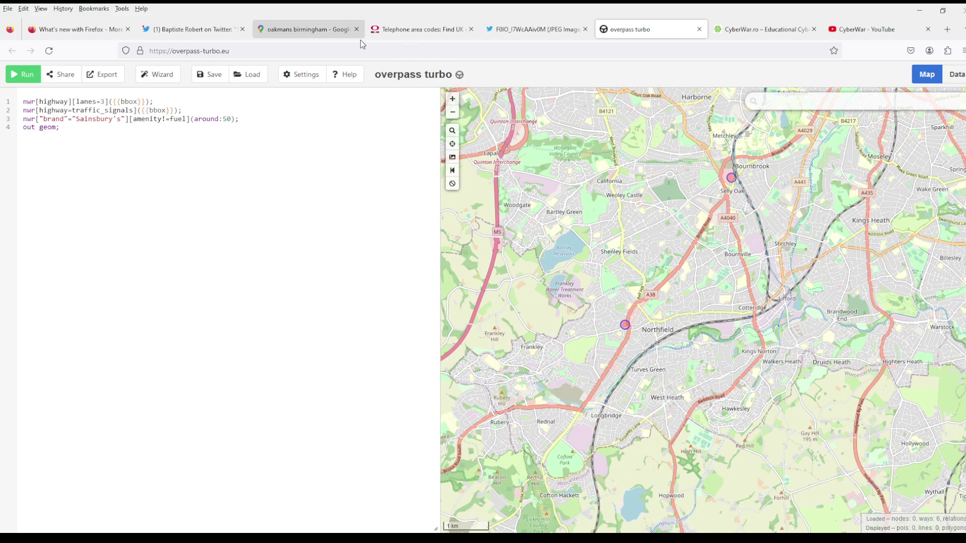
pyautogui.click(192, 29)
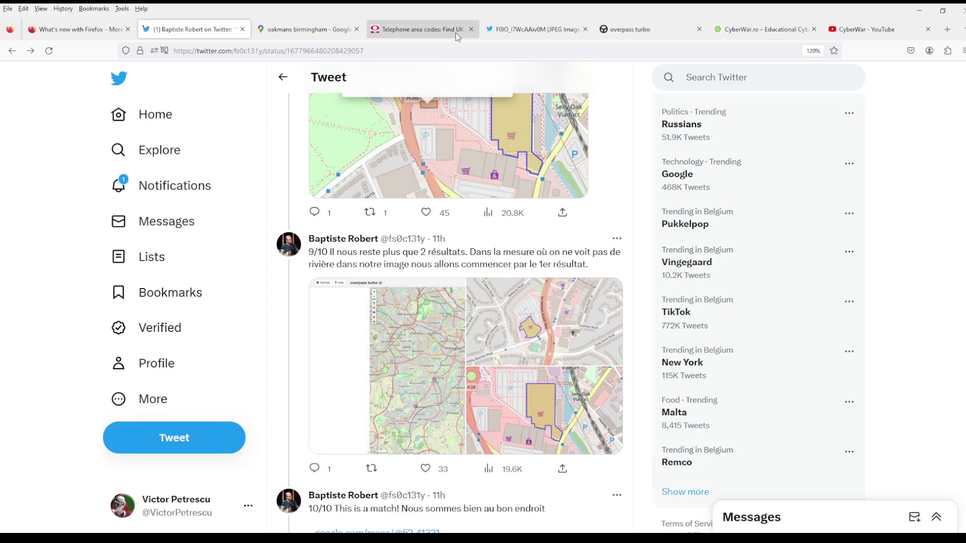
pyautogui.click(621, 32)
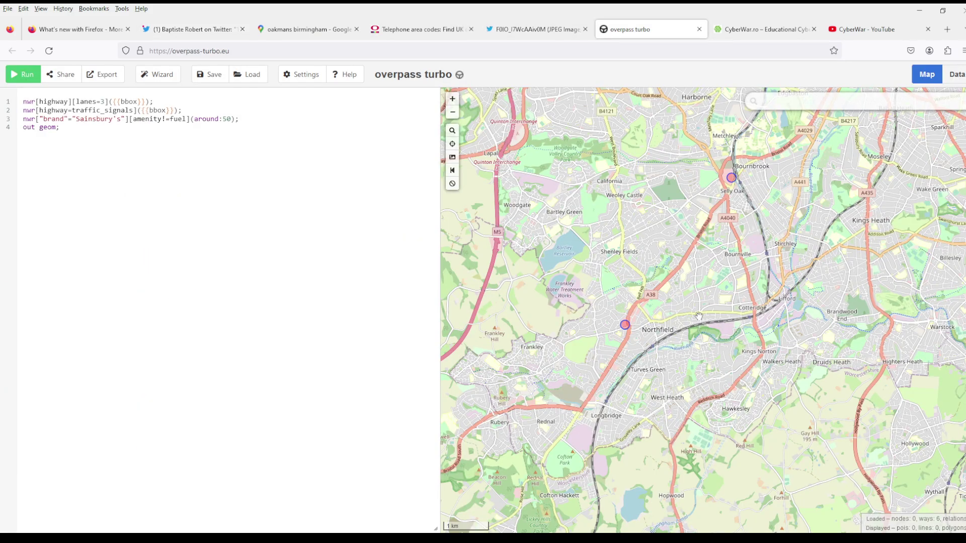
pyautogui.click(85, 29)
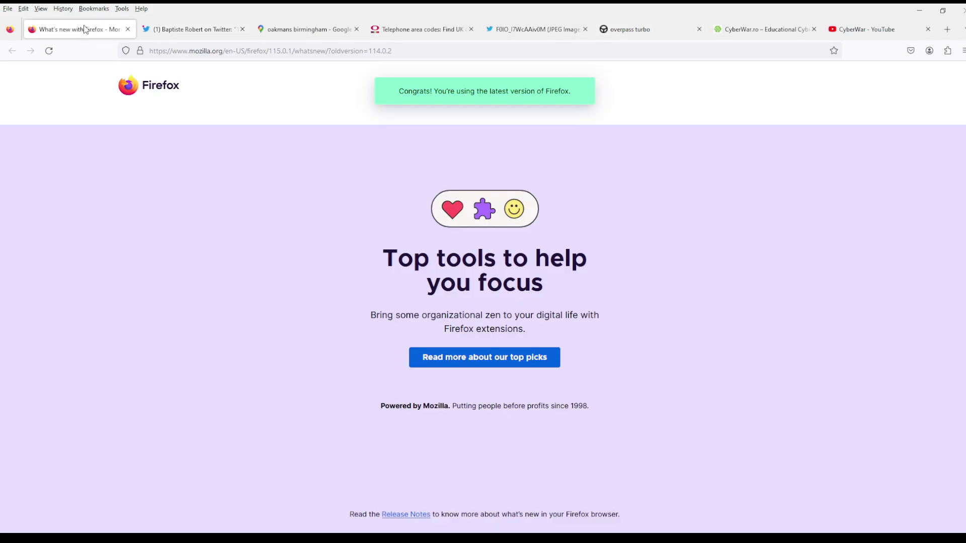
pyautogui.click(193, 29)
pyautogui.scroll(-3, 370, 365)
pyautogui.scroll(-3, 370, 365)
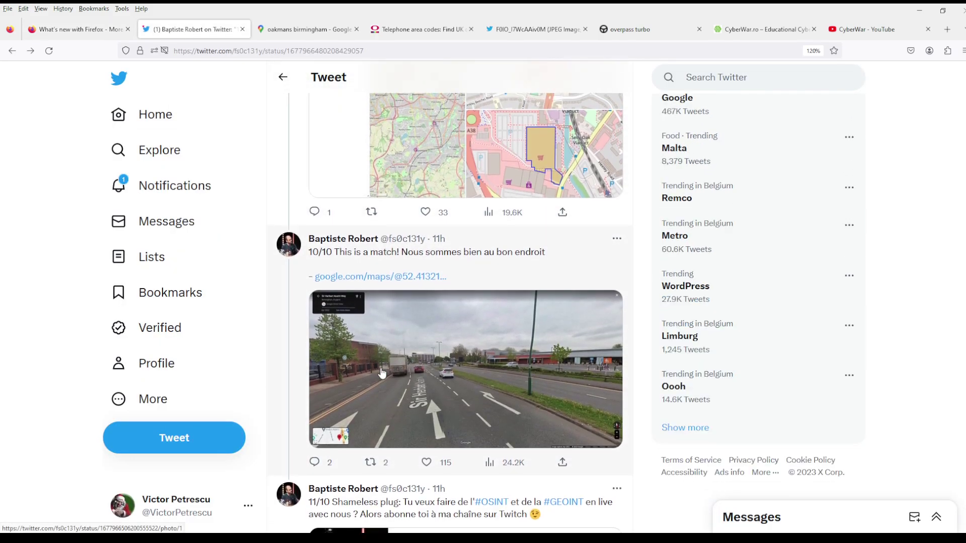
pyautogui.scroll(3, 384, 373)
pyautogui.moveTo(344, 367)
pyautogui.scroll(-1, 382, 186)
pyautogui.scroll(3, 420, 228)
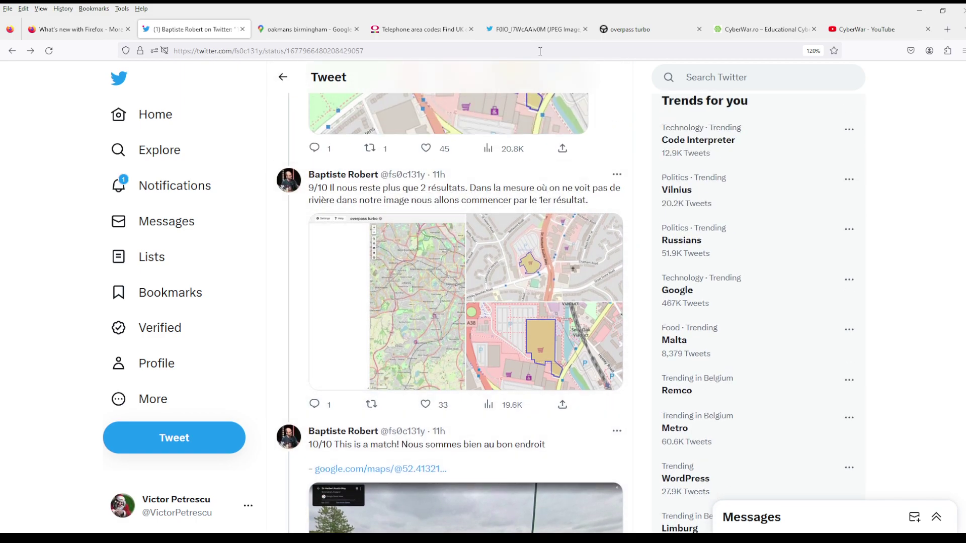
# - Reopen the Northfield store's tags and select its street, Frankley Beeches Road
pyautogui.click(536, 29)
pyautogui.click(630, 29)
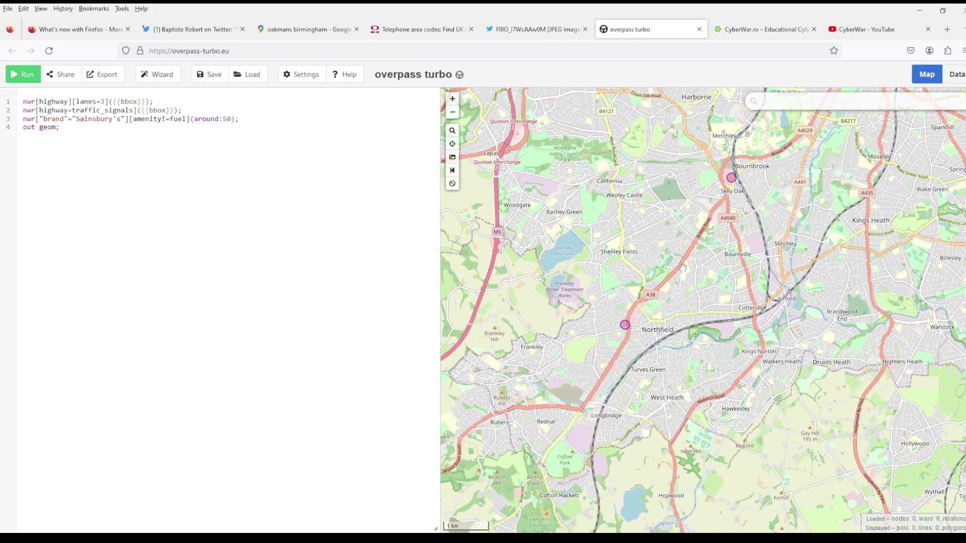
pyautogui.scroll(3, 637, 330)
pyautogui.scroll(3, 637, 330)
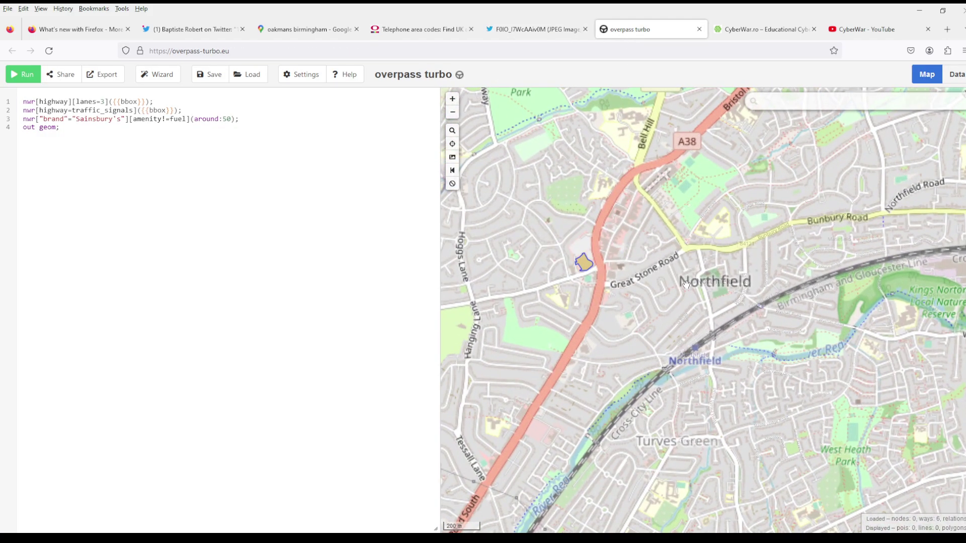
pyautogui.moveTo(637, 329); pyautogui.dragTo(638, 422)
pyautogui.moveTo(679, 264); pyautogui.dragTo(657, 416)
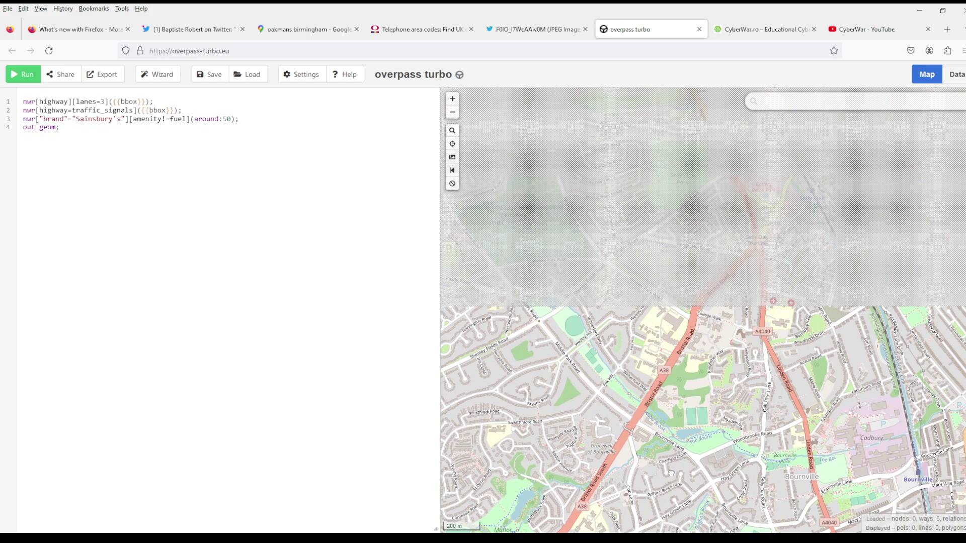
pyautogui.scroll(-2, 694, 373)
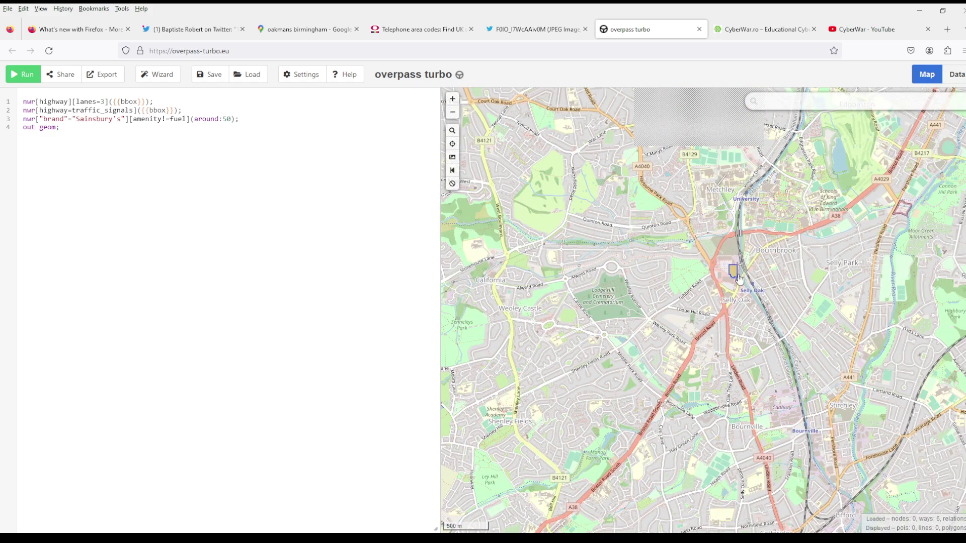
pyautogui.scroll(3, 736, 276)
pyautogui.scroll(3, 735, 275)
pyautogui.scroll(-4, 736, 276)
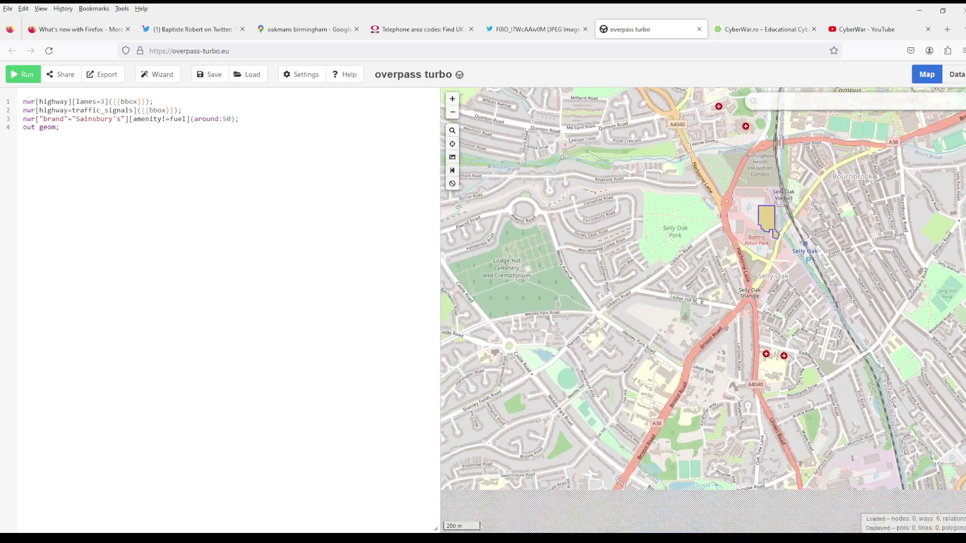
pyautogui.scroll(-2, 592, 415)
pyautogui.scroll(-2, 592, 377)
pyautogui.scroll(-2, 592, 322)
pyautogui.scroll(-2, 591, 322)
pyautogui.click(604, 325)
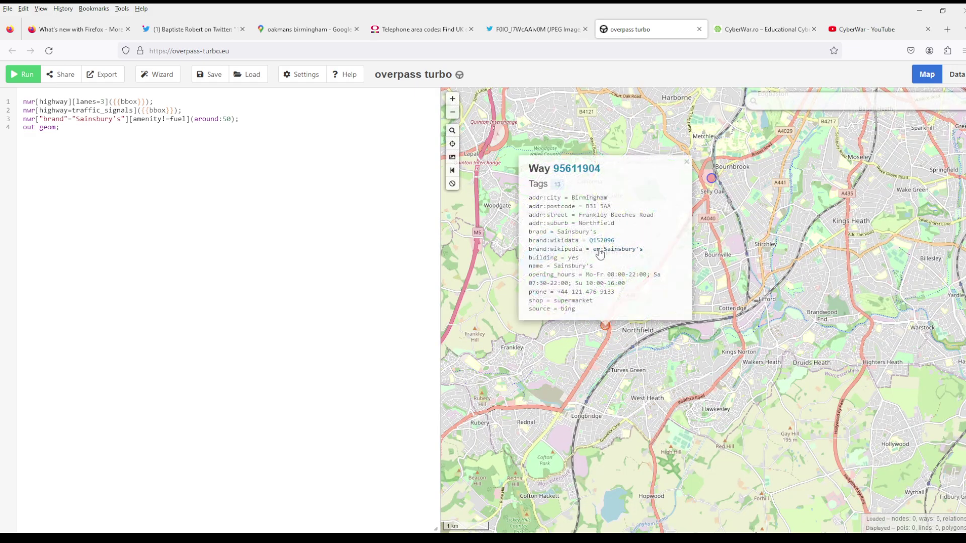
pyautogui.moveTo(655, 215); pyautogui.dragTo(578, 218)
pyautogui.hotkey('ctrl', 'c')
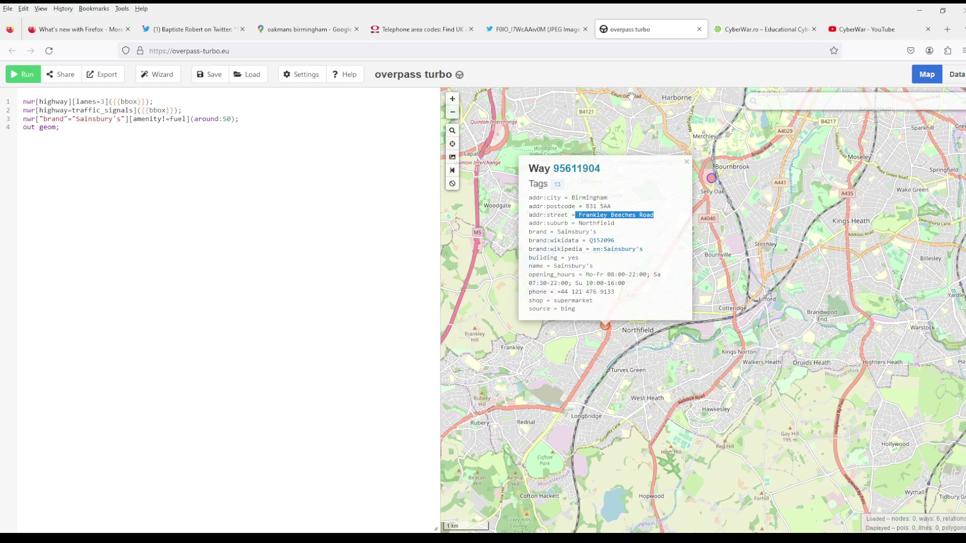
# - Search Google Maps for Frankley Beeches Road and pick the Birmingham result
pyautogui.click(307, 29)
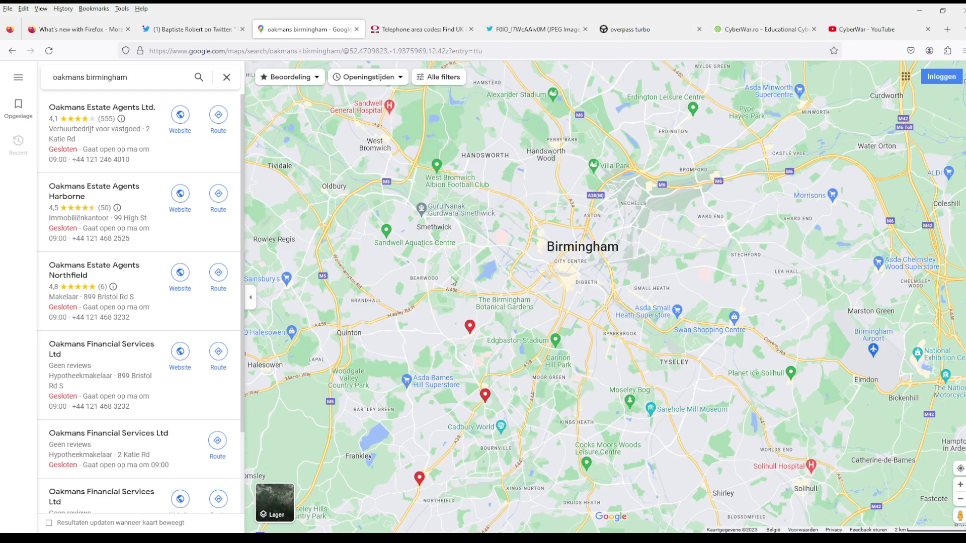
pyautogui.scroll(2, 570, 265)
pyautogui.scroll(1, 585, 272)
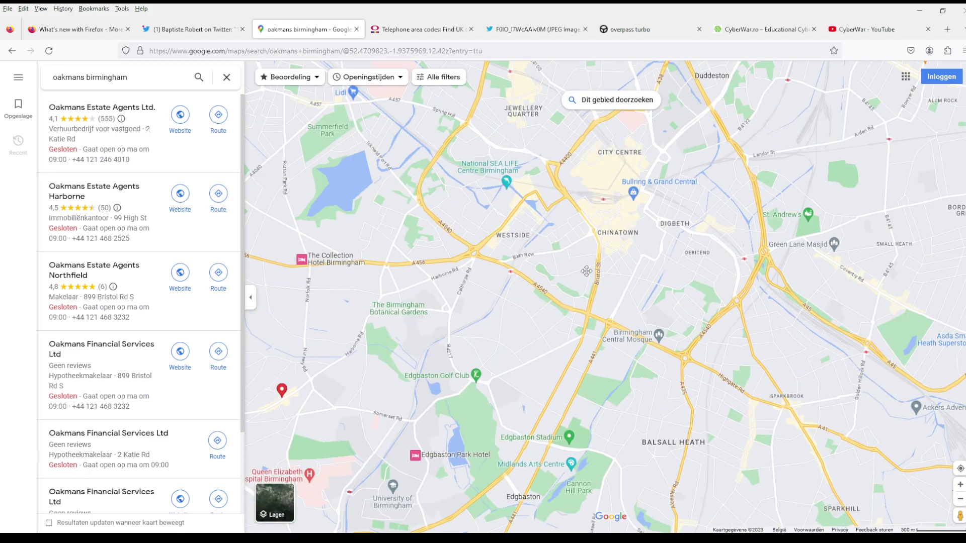
pyautogui.click(121, 77)
pyautogui.hotkey('ctrl', 'a')
pyautogui.hotkey('ctrl', 'v')
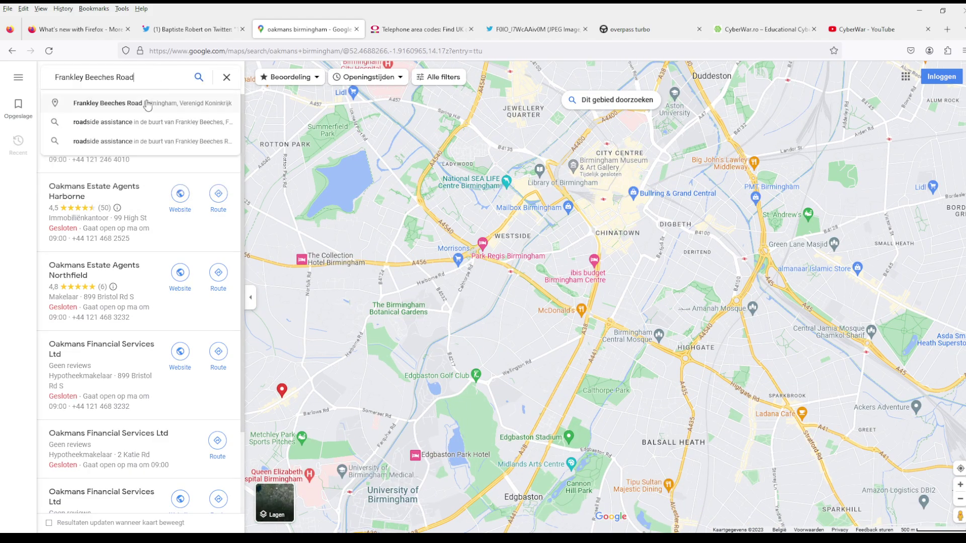
pyautogui.click(147, 103)
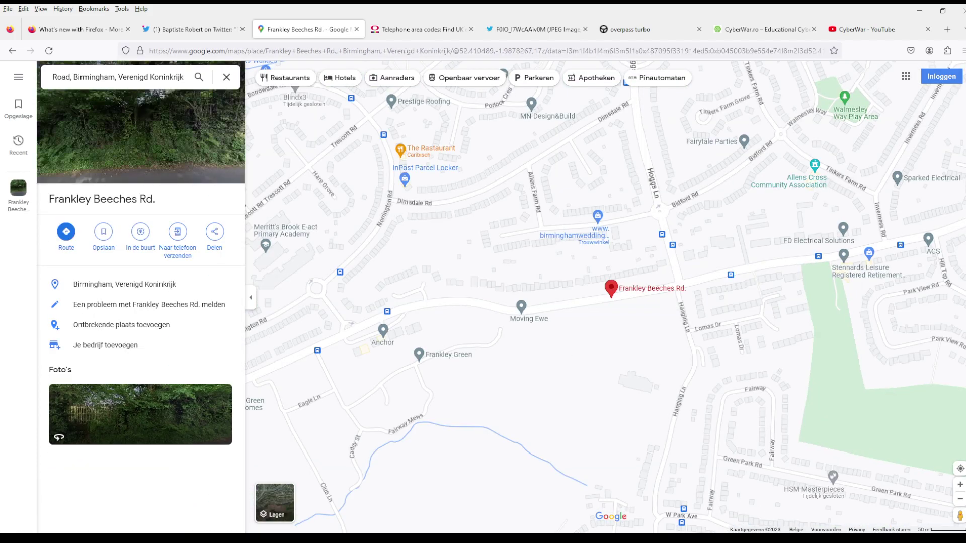
# - Enlarge tweet 9/10's close-up map of the Sainsbury's on Twitter
pyautogui.click(192, 29)
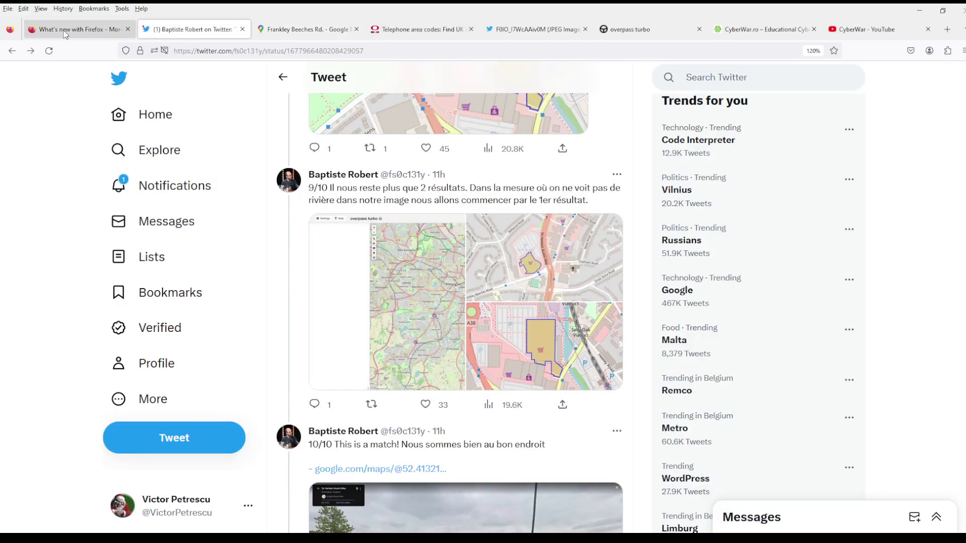
pyautogui.click(76, 29)
pyautogui.click(192, 29)
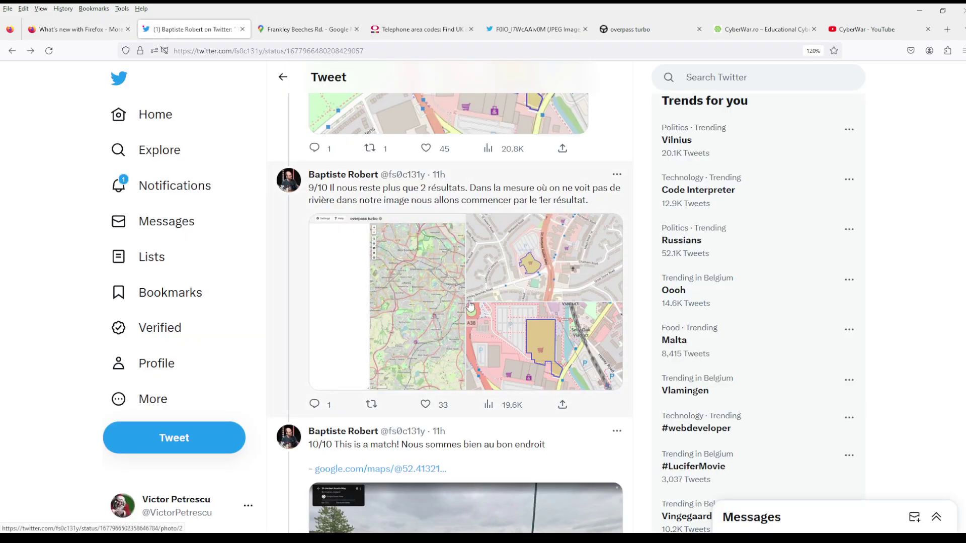
pyautogui.click(544, 286)
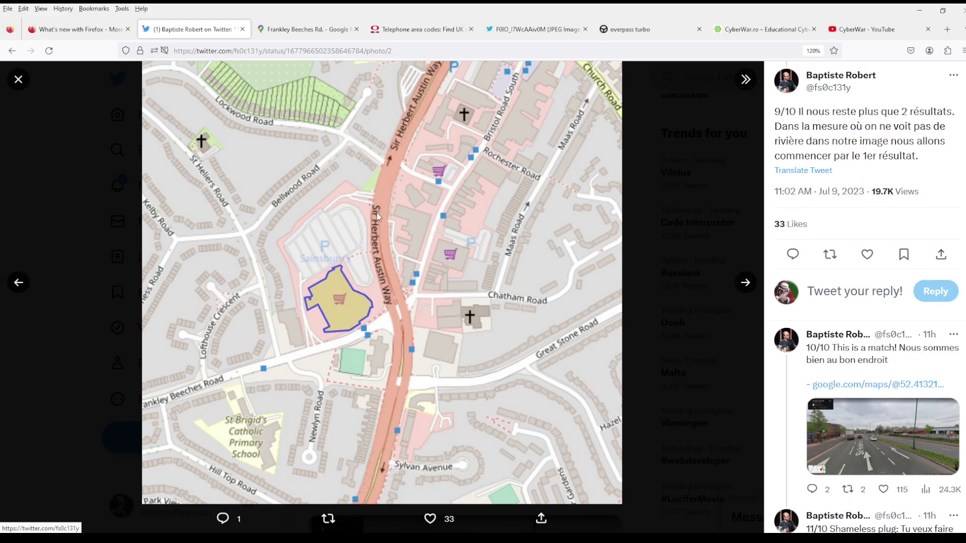
# - Back in Overpass Turbo, close the store's tag details popup
pyautogui.click(535, 29)
pyautogui.click(629, 29)
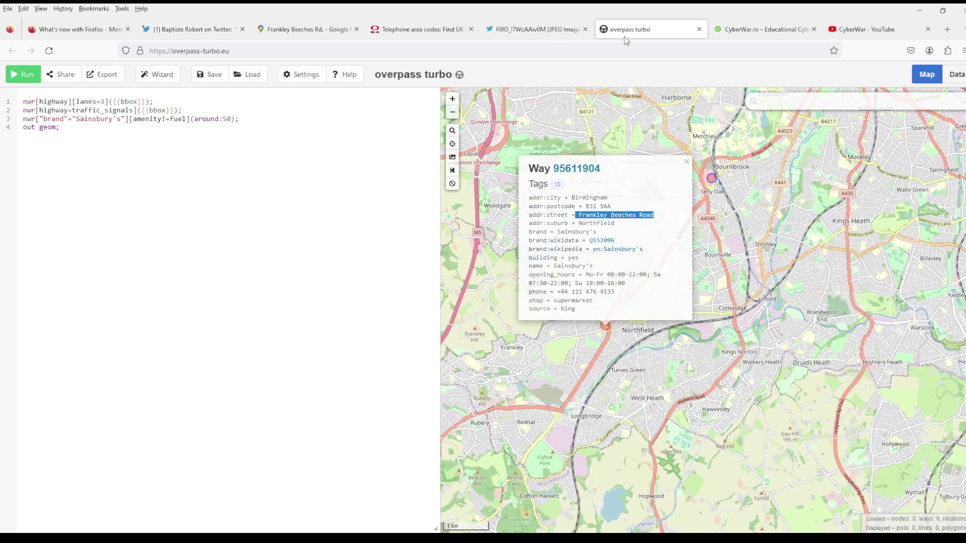
pyautogui.click(720, 220)
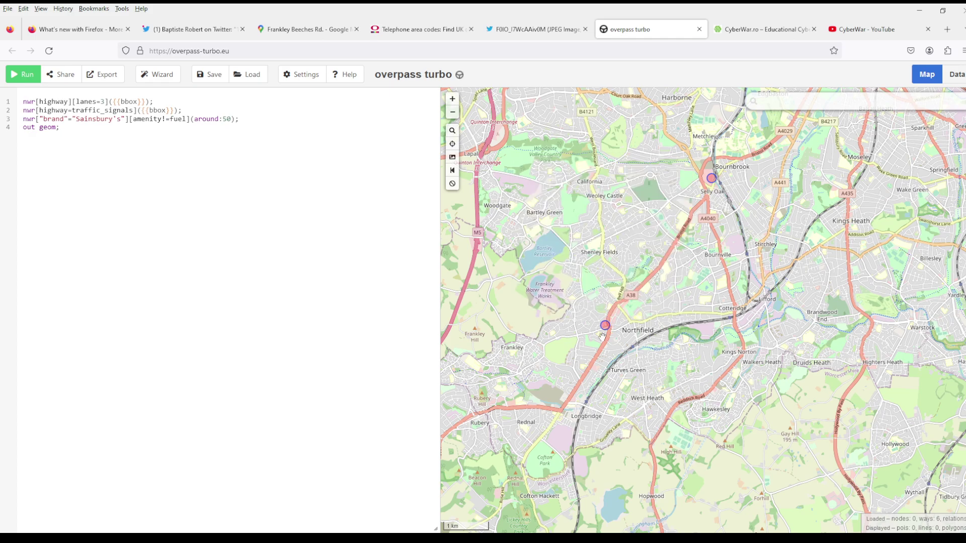
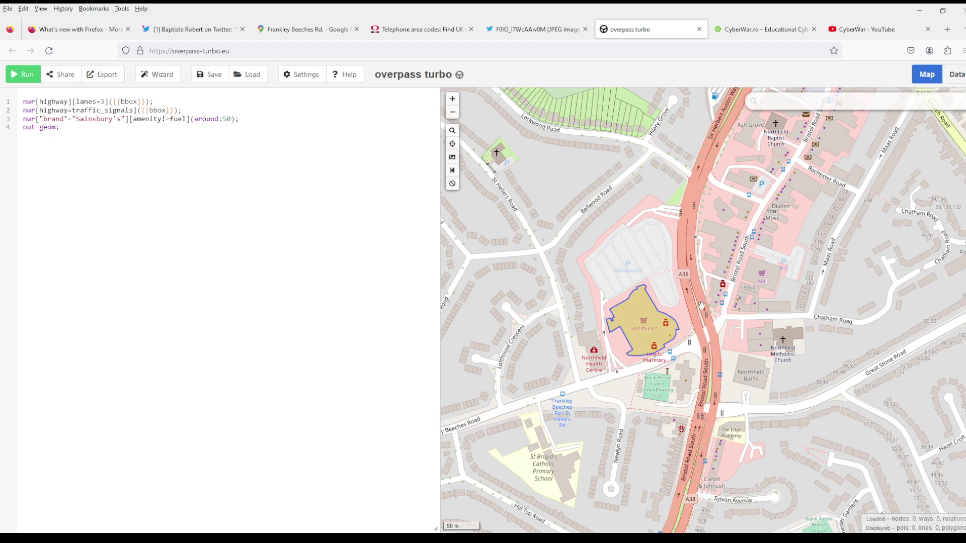
pyautogui.scroll(2, 701, 305)
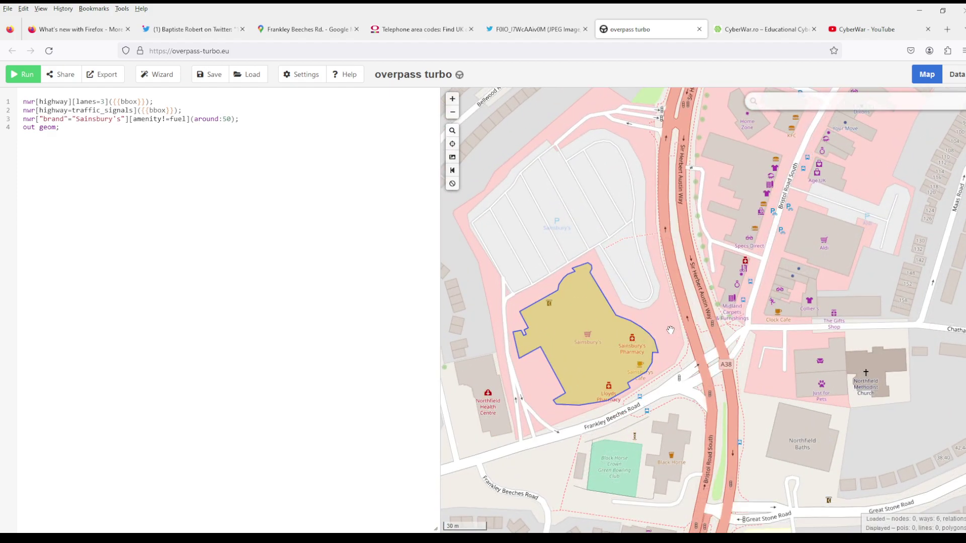
# - Show the Sainsbury's building tags and select its postcode, B31 5AA
pyautogui.click(591, 343)
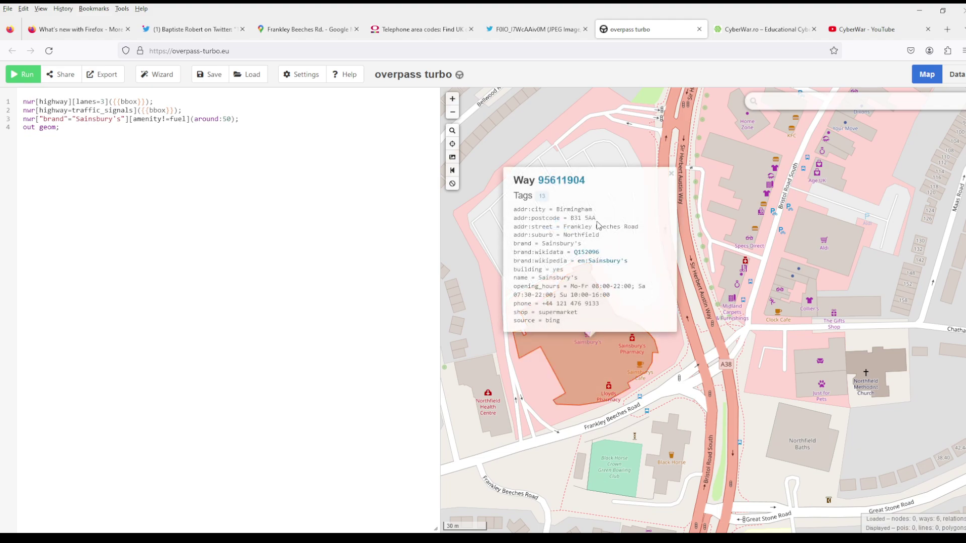
pyautogui.moveTo(596, 219); pyautogui.dragTo(564, 220)
# - Check Sainsbury's on the Frankley Beeches Rd. map, then return to the tweet's map image
pyautogui.click(302, 28)
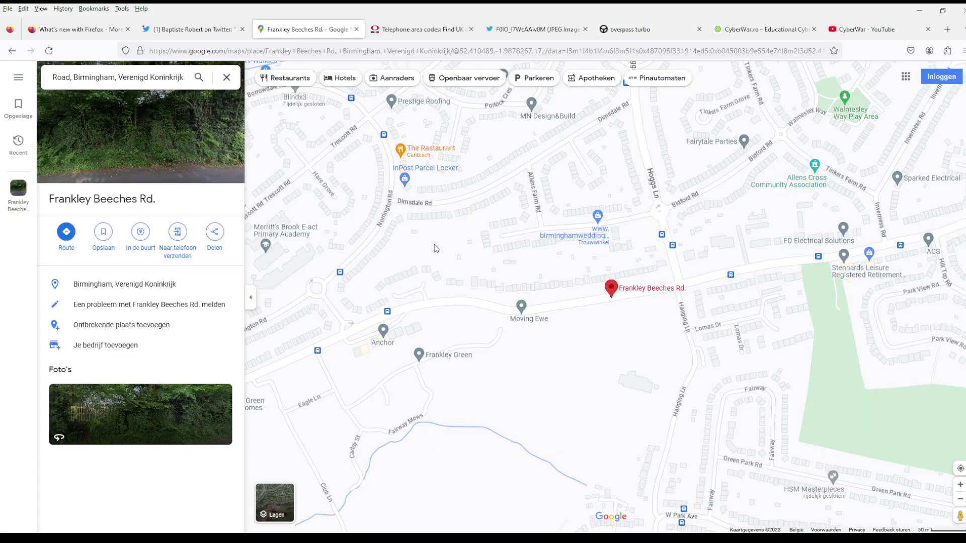
pyautogui.scroll(-2, 454, 252)
pyautogui.scroll(-1, 570, 341)
pyautogui.scroll(-1, 570, 341)
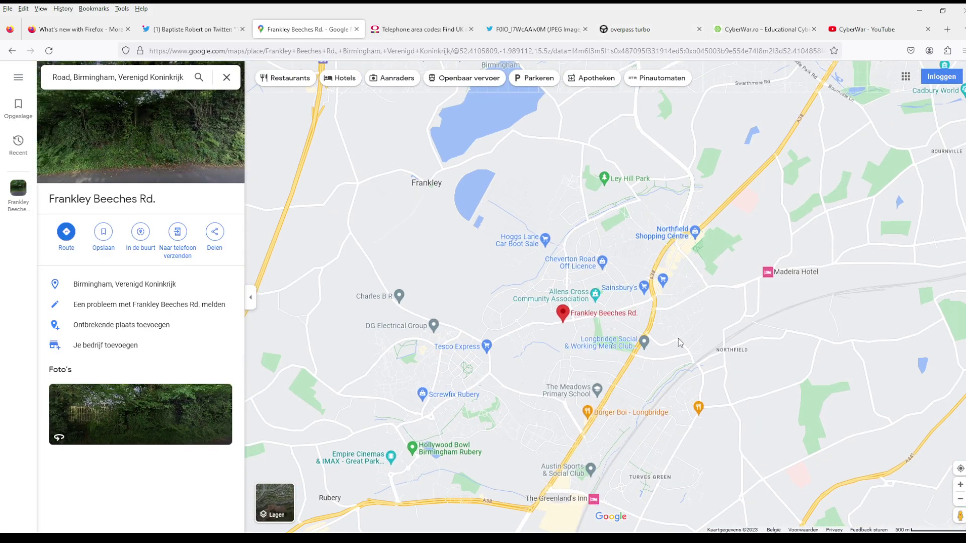
pyautogui.scroll(2, 654, 277)
pyautogui.scroll(2, 654, 278)
pyautogui.scroll(2, 629, 329)
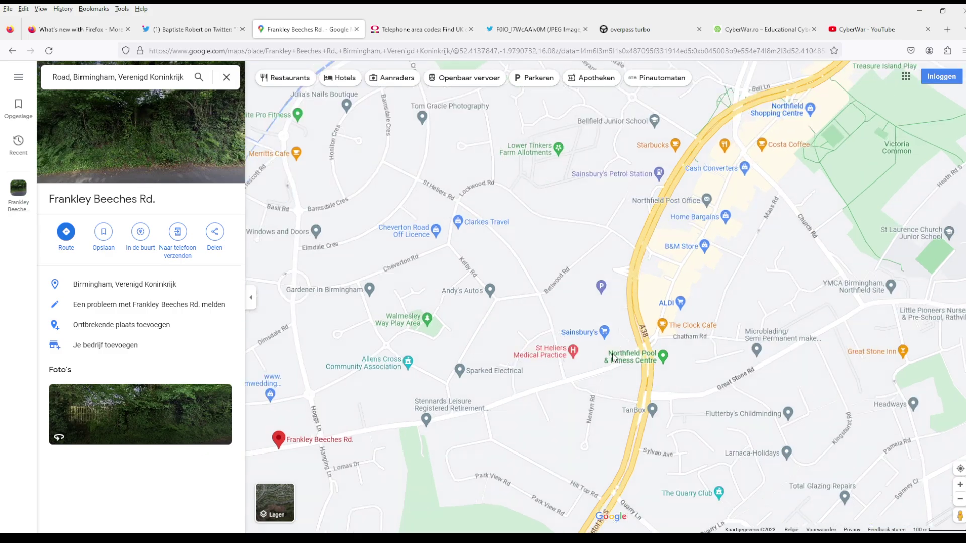
pyautogui.scroll(2, 558, 354)
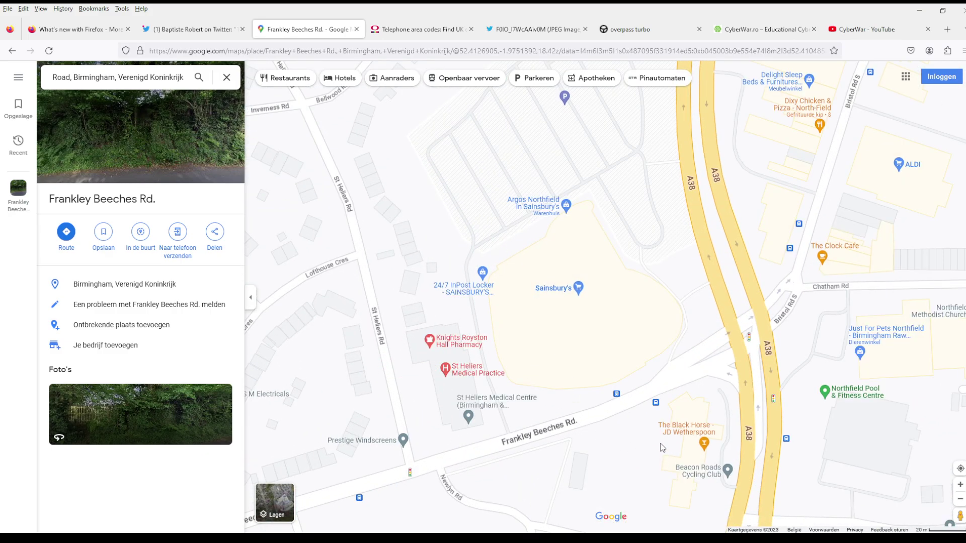
pyautogui.click(219, 29)
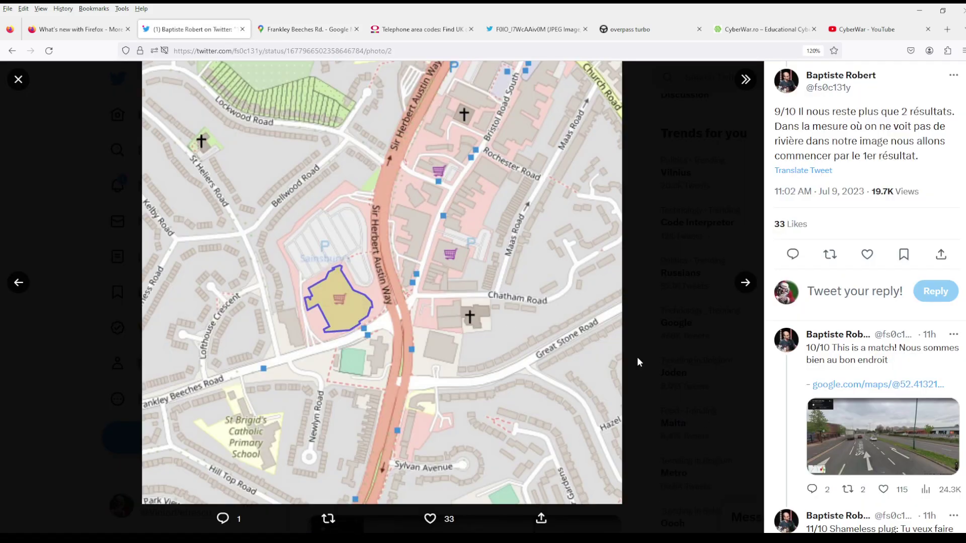
# - Close the map photo and view the opening tweet's dashcam car photo enlarged
pyautogui.hotkey('alt', 'Left')
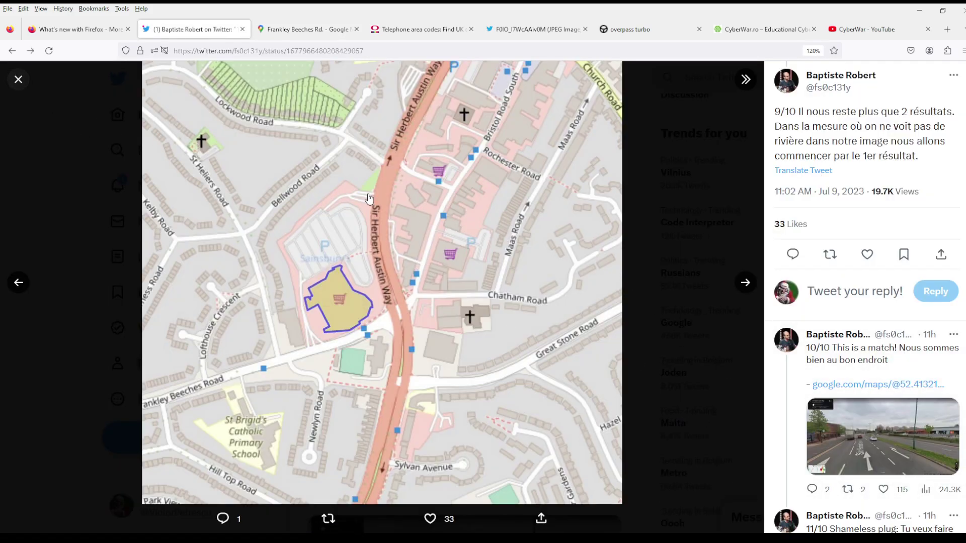
pyautogui.scroll(5, 472, 217)
pyautogui.scroll(5, 472, 217)
pyautogui.scroll(5, 471, 217)
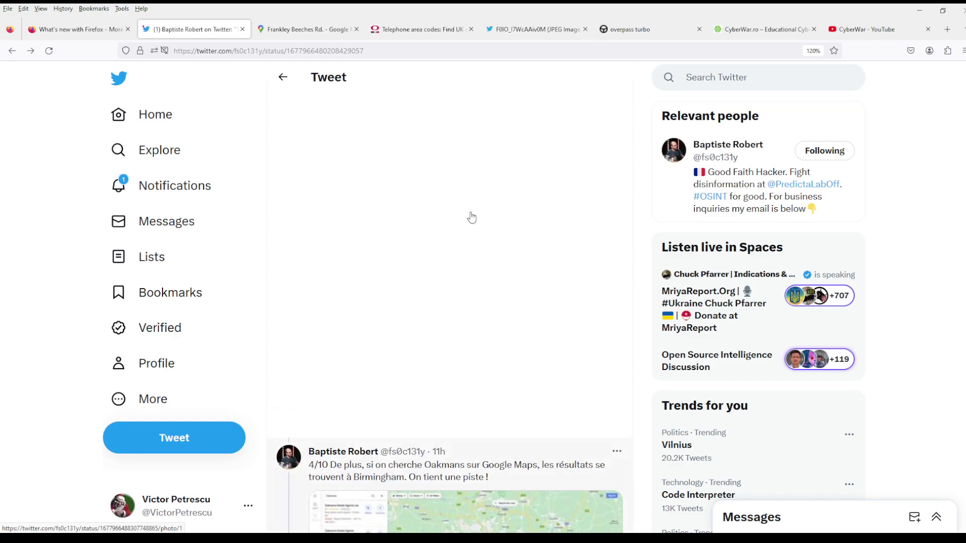
pyautogui.scroll(5, 472, 217)
pyautogui.scroll(5, 472, 217)
pyautogui.scroll(5, 472, 217)
pyautogui.scroll(-1, 472, 217)
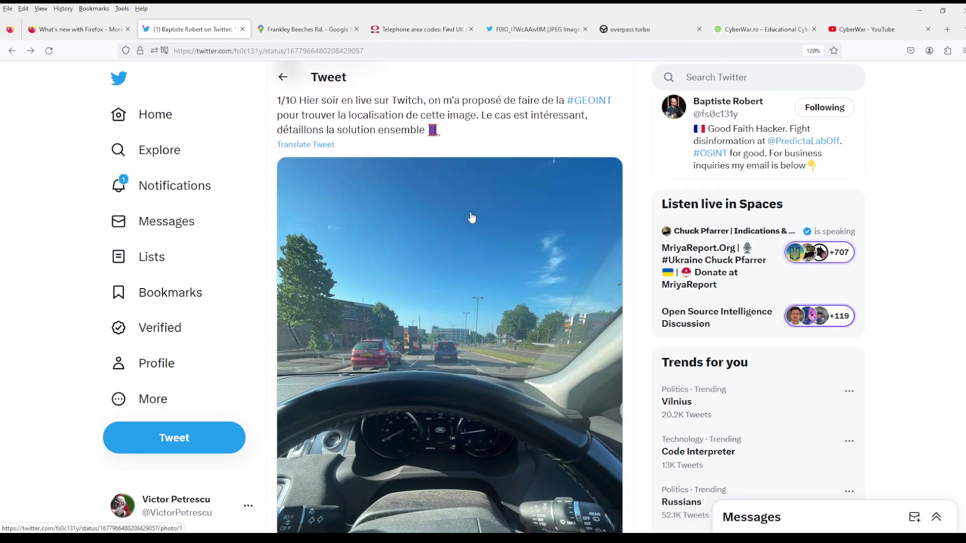
pyautogui.click(471, 219)
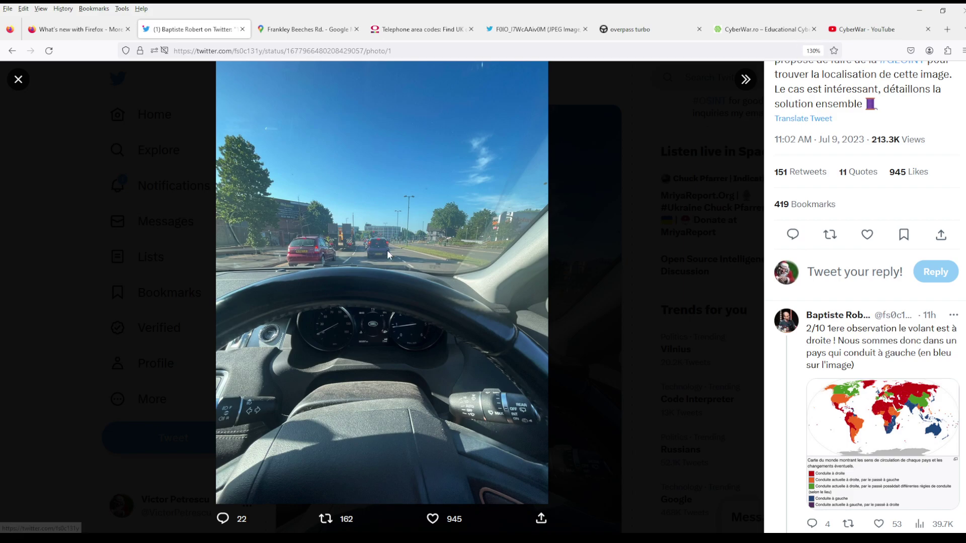
pyautogui.hotkey('ctrl', '+')
pyautogui.hotkey('ctrl', '+')
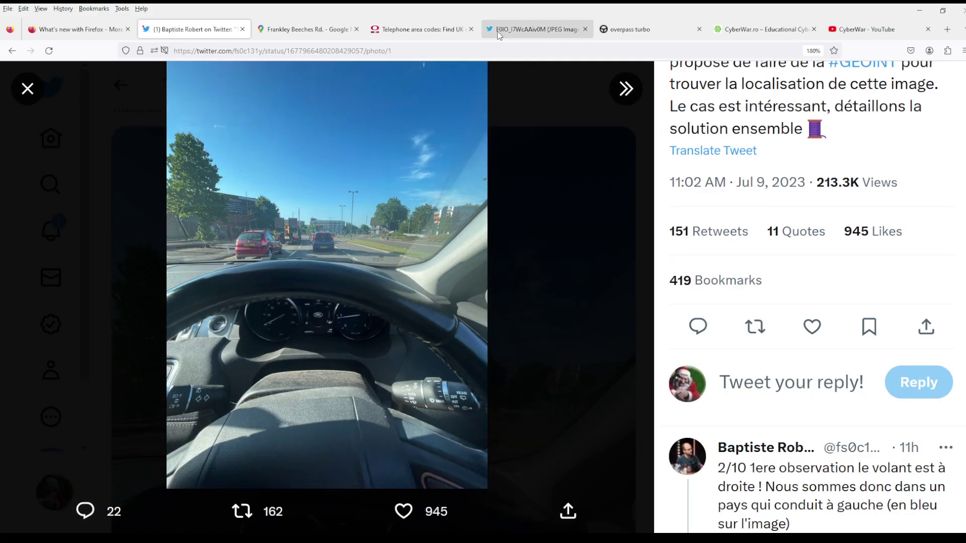
pyautogui.click(532, 28)
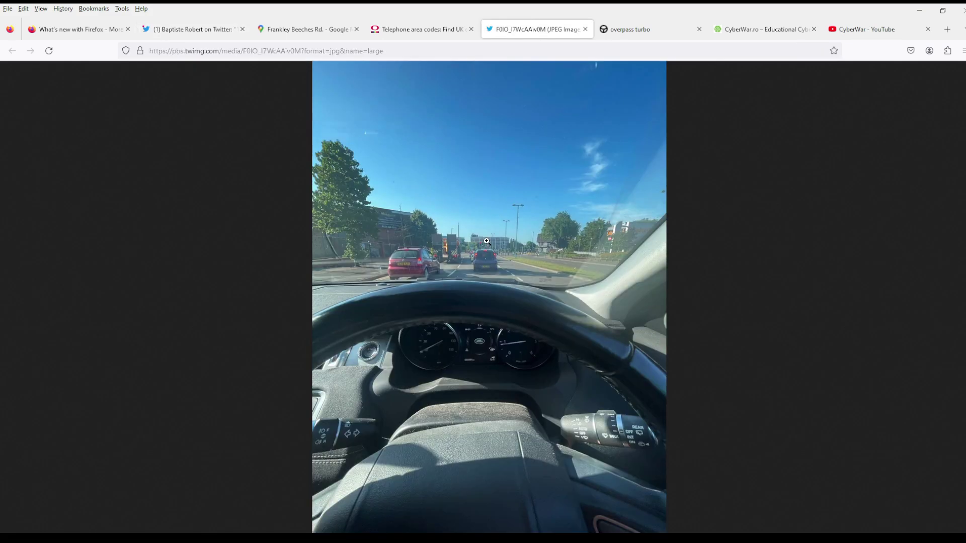
pyautogui.scroll(2, 487, 242)
# - Return from Overpass Turbo to the Google Maps view of Frankley Beeches Rd
pyautogui.click(630, 29)
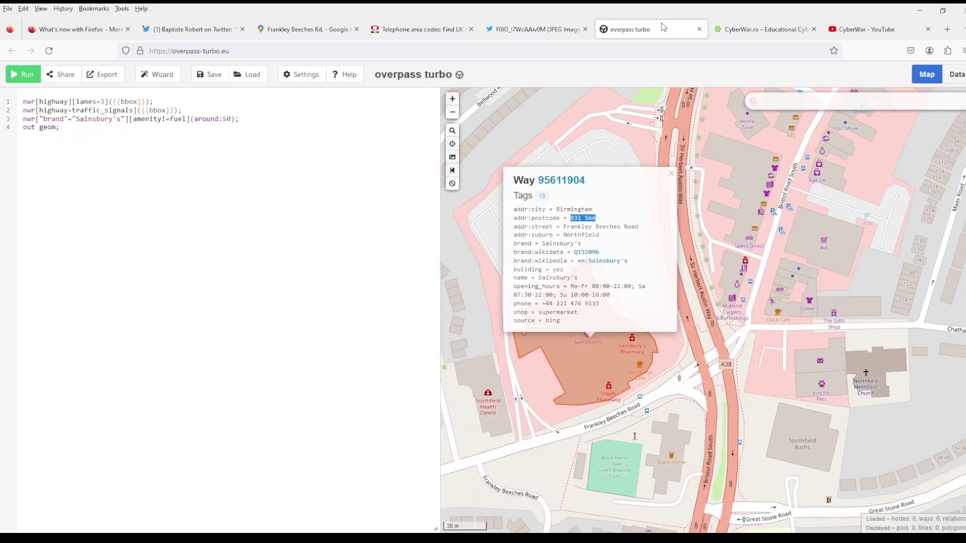
pyautogui.click(308, 29)
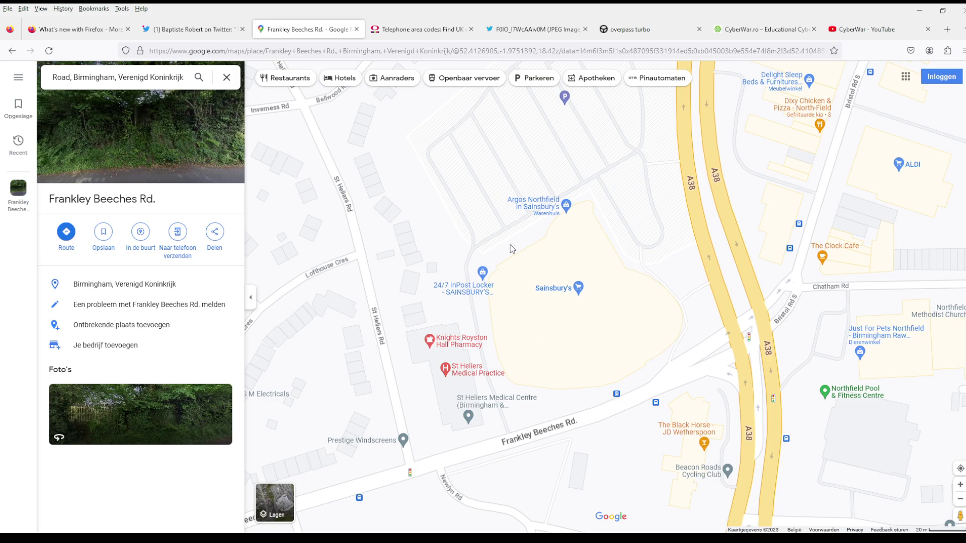
pyautogui.scroll(1, 503, 318)
pyautogui.scroll(1, 497, 332)
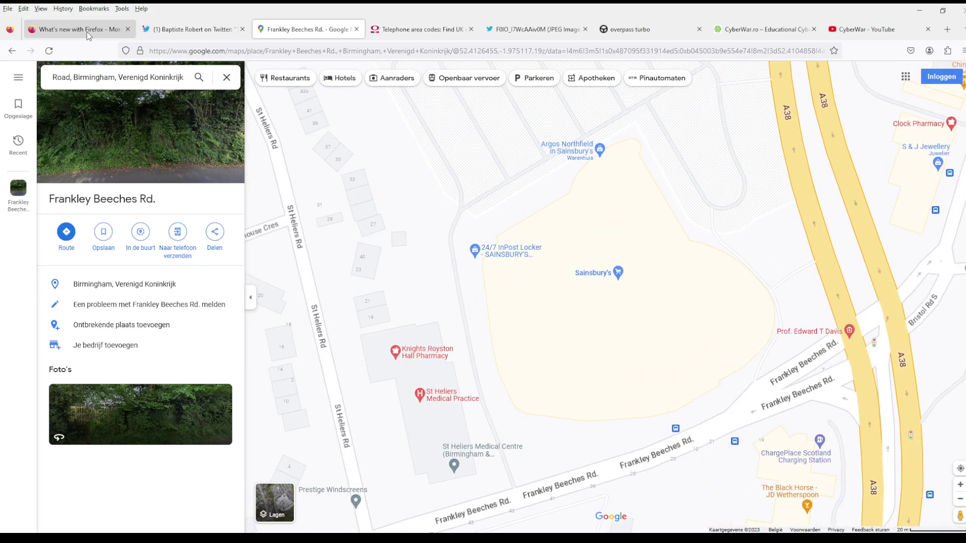
pyautogui.click(226, 78)
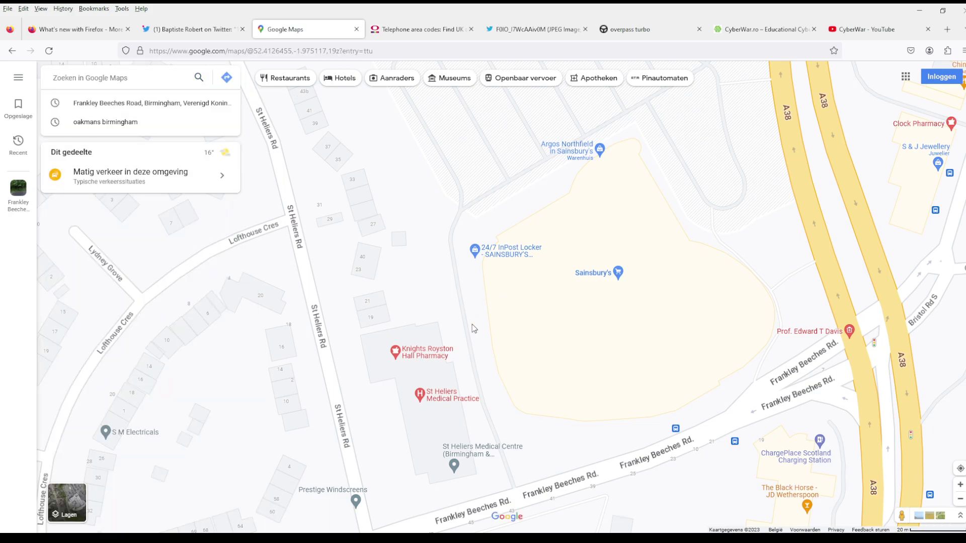
pyautogui.click(193, 29)
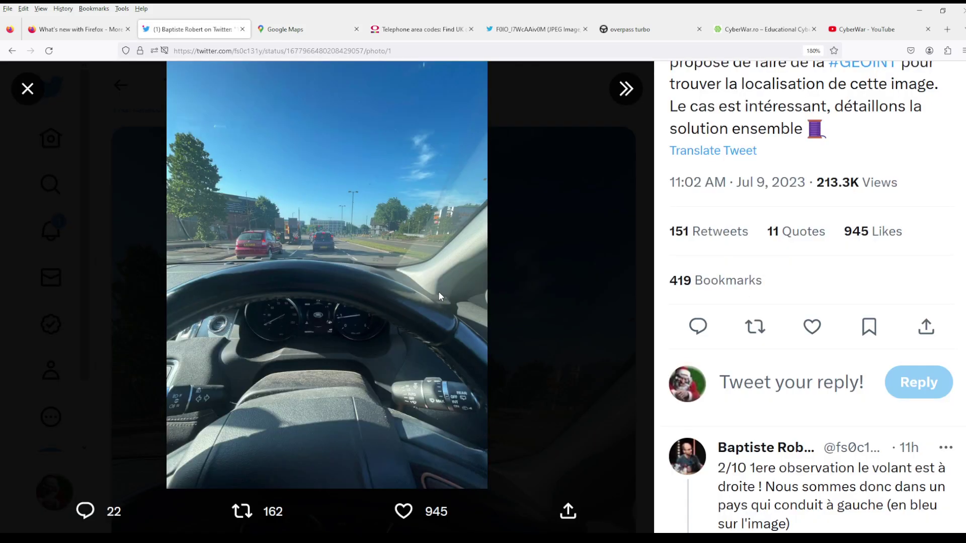
pyautogui.scroll(2, 776, 272)
pyautogui.scroll(-5, 775, 271)
pyautogui.scroll(-4, 777, 272)
pyautogui.scroll(-1, 776, 272)
pyautogui.scroll(-5, 802, 271)
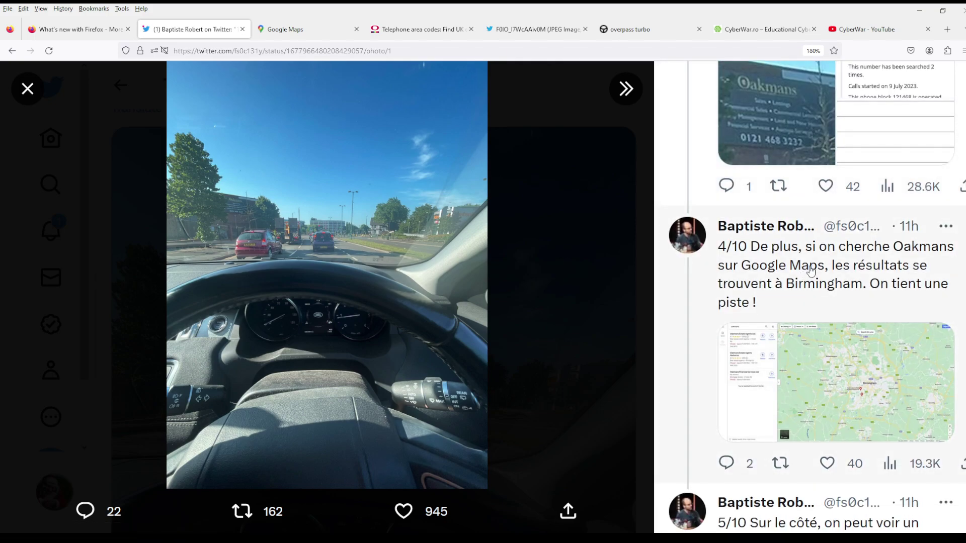
pyautogui.scroll(-5, 854, 276)
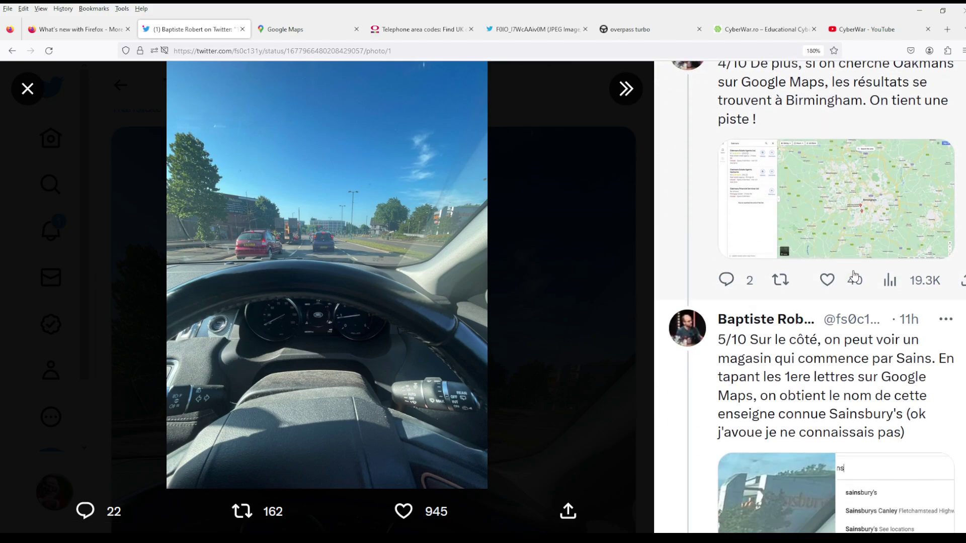
pyautogui.scroll(-3, 855, 277)
pyautogui.scroll(-1, 855, 277)
pyautogui.scroll(5, 855, 276)
pyautogui.scroll(3, 855, 276)
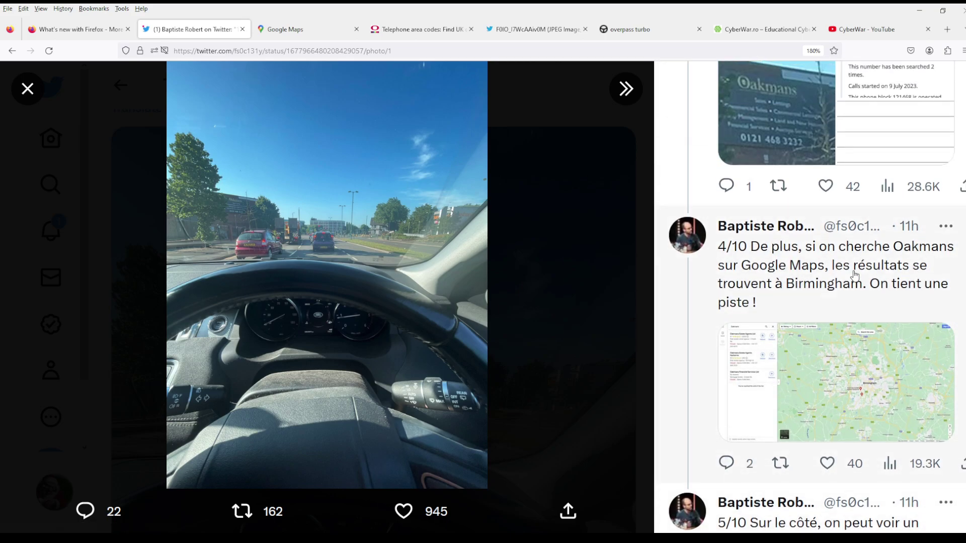
pyautogui.click(419, 29)
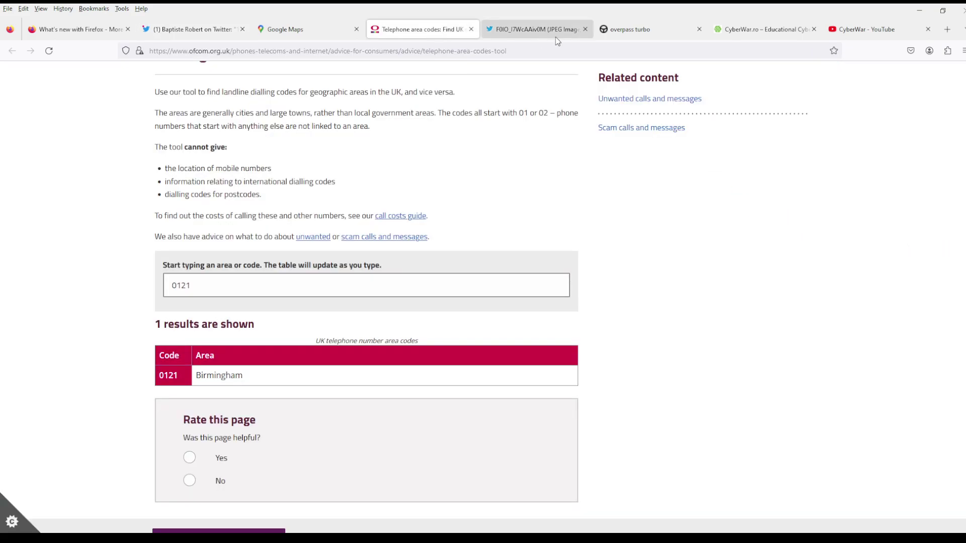
pyautogui.click(532, 30)
pyautogui.click(291, 32)
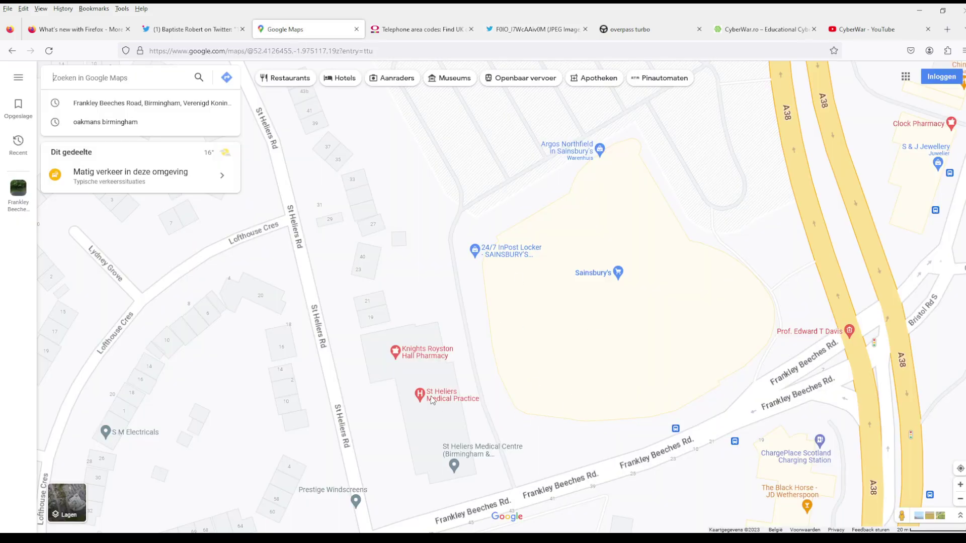
pyautogui.write('oa')
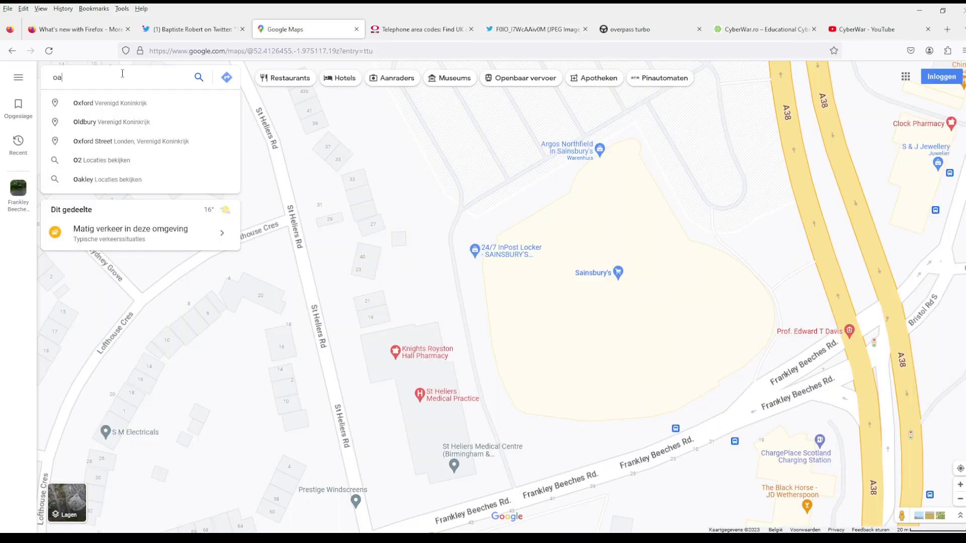
pyautogui.write('kmans')
# - Search for 'oakmans' and drop into Street View on the A38 beside Sainsbury's
pyautogui.press('Return')
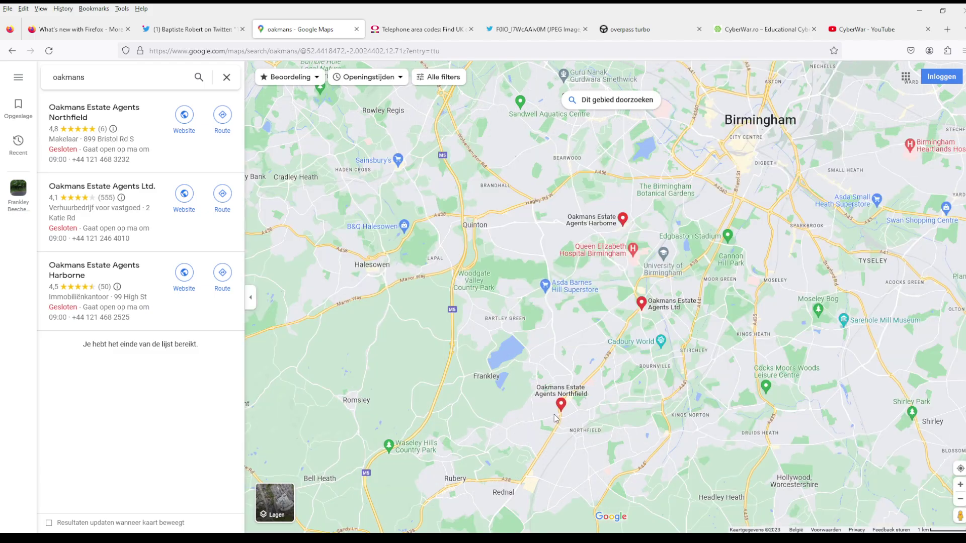
pyautogui.scroll(2, 557, 419)
pyautogui.scroll(2, 557, 419)
pyautogui.scroll(2, 554, 414)
pyautogui.scroll(3, 554, 414)
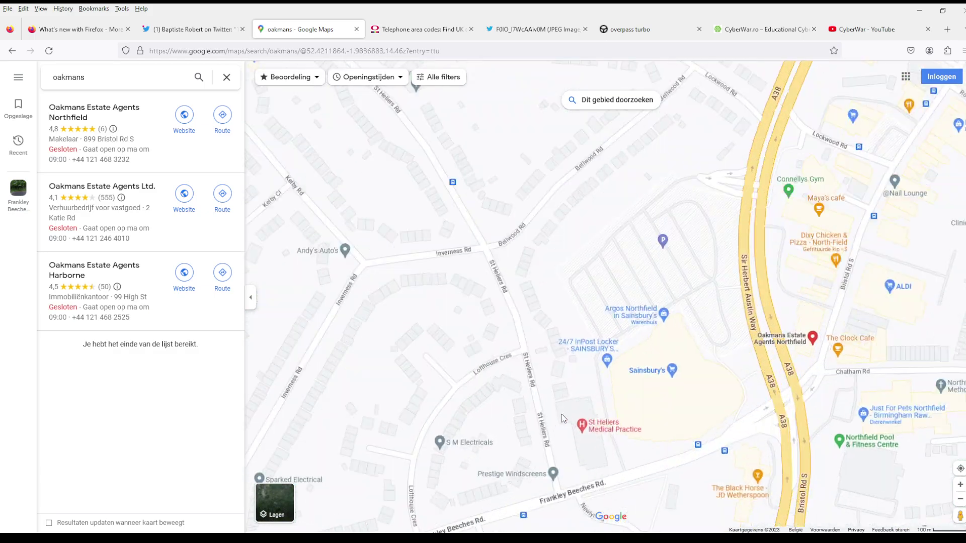
pyautogui.scroll(3, 564, 415)
pyautogui.scroll(2, 564, 415)
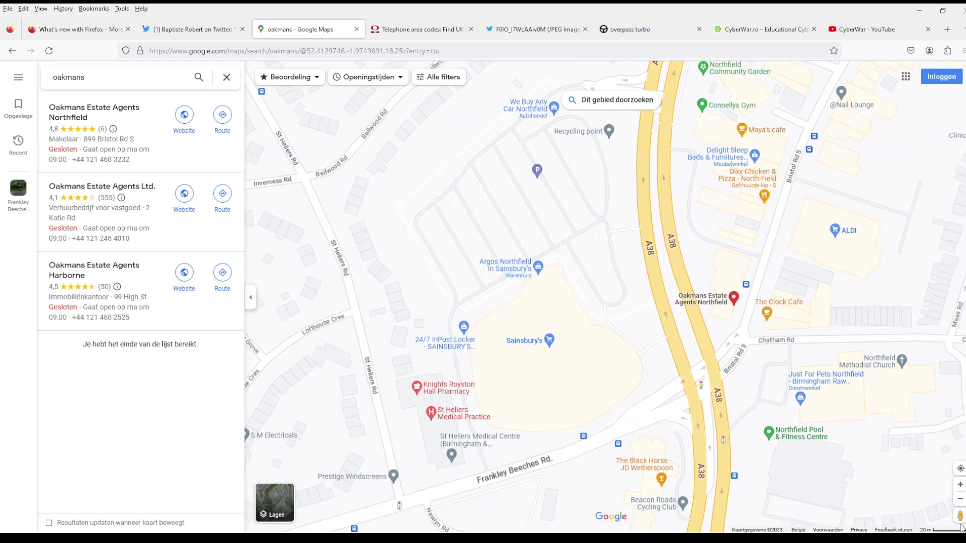
pyautogui.moveTo(960, 516); pyautogui.dragTo(645, 208)
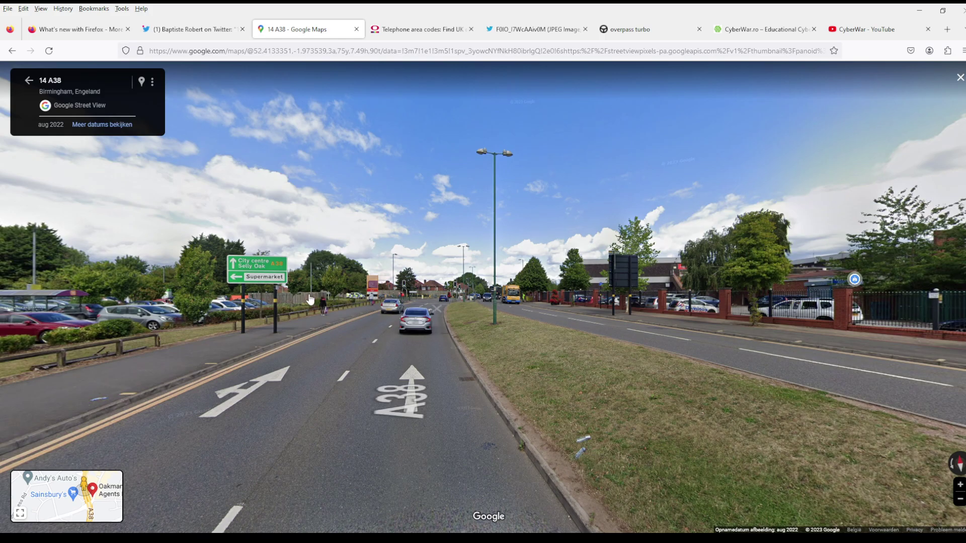
# - Turn Street View down the A38 with Sainsbury's on the right, checking the dashcam tweet
pyautogui.moveTo(281, 300); pyautogui.dragTo(830, 286)
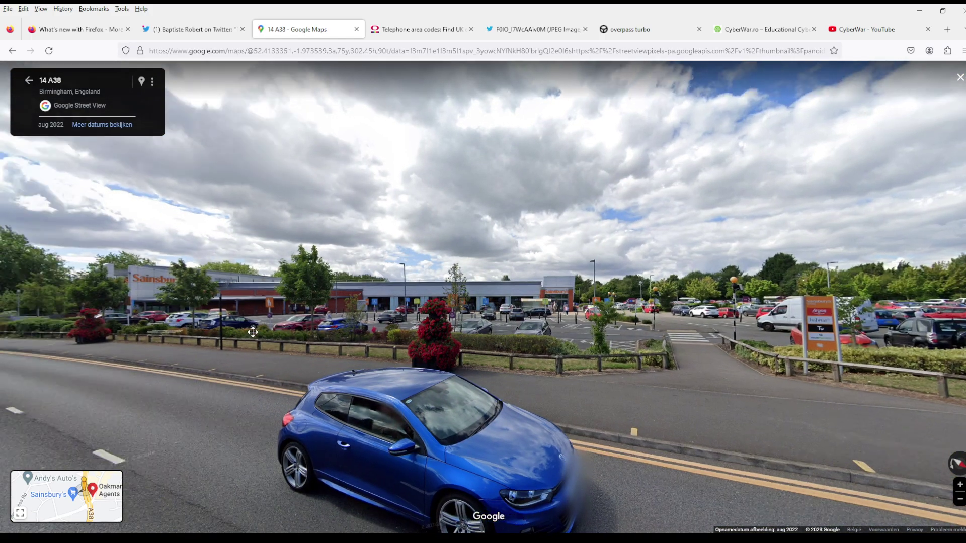
pyautogui.moveTo(434, 331); pyautogui.dragTo(637, 326)
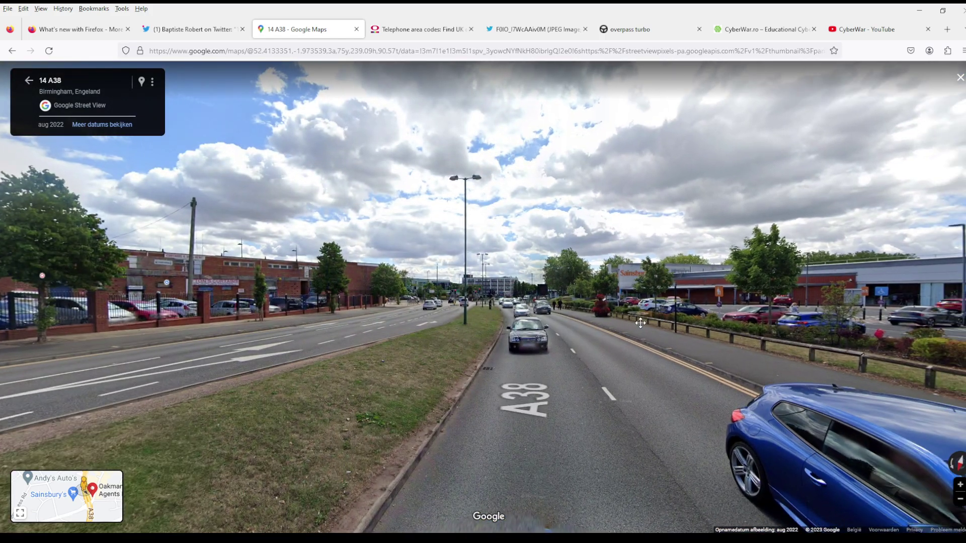
pyautogui.moveTo(528, 332); pyautogui.dragTo(721, 288)
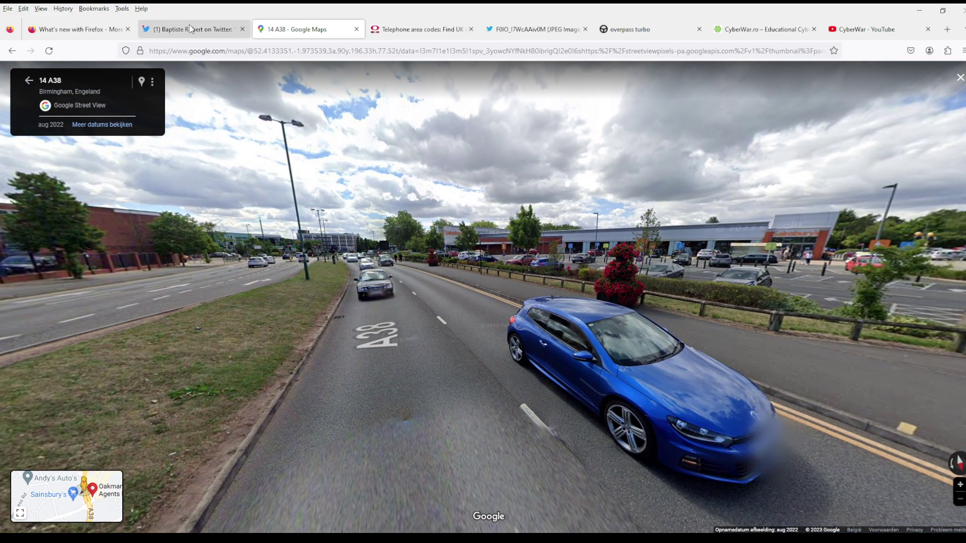
pyautogui.click(192, 29)
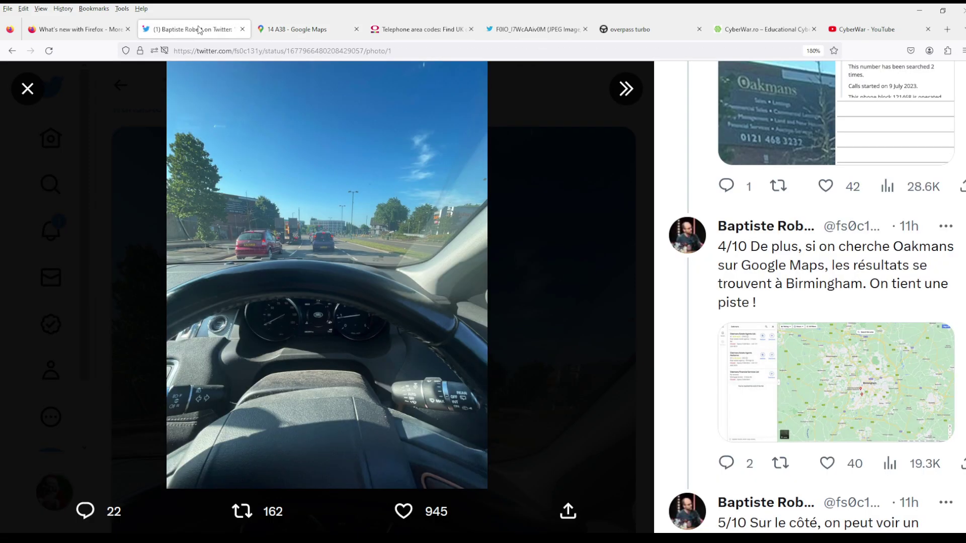
pyautogui.click(293, 32)
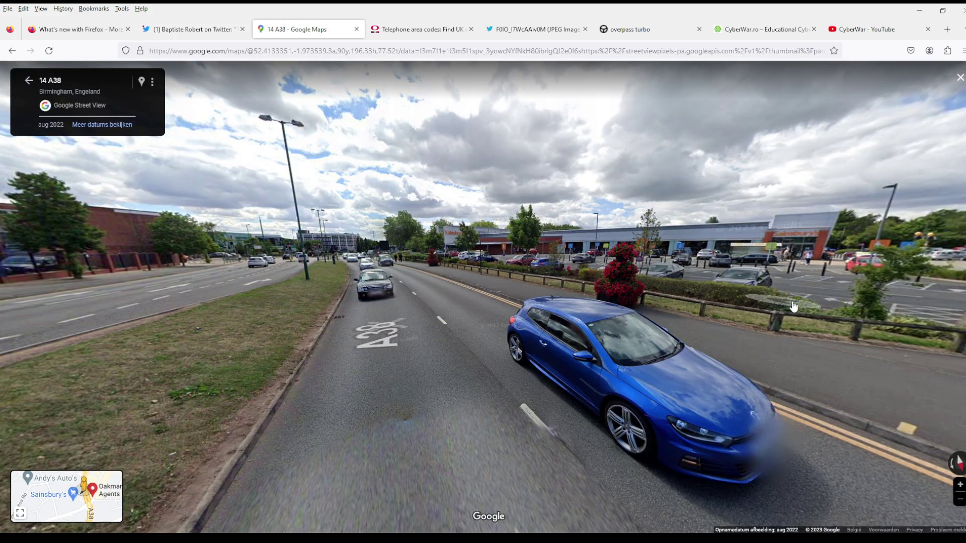
pyautogui.moveTo(793, 303); pyautogui.dragTo(59, 227)
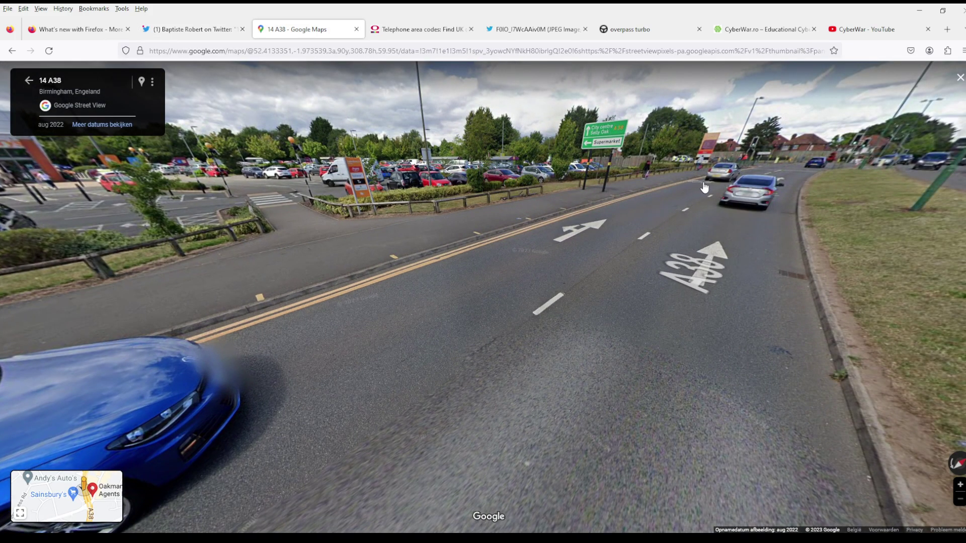
pyautogui.moveTo(820, 185); pyautogui.dragTo(579, 149)
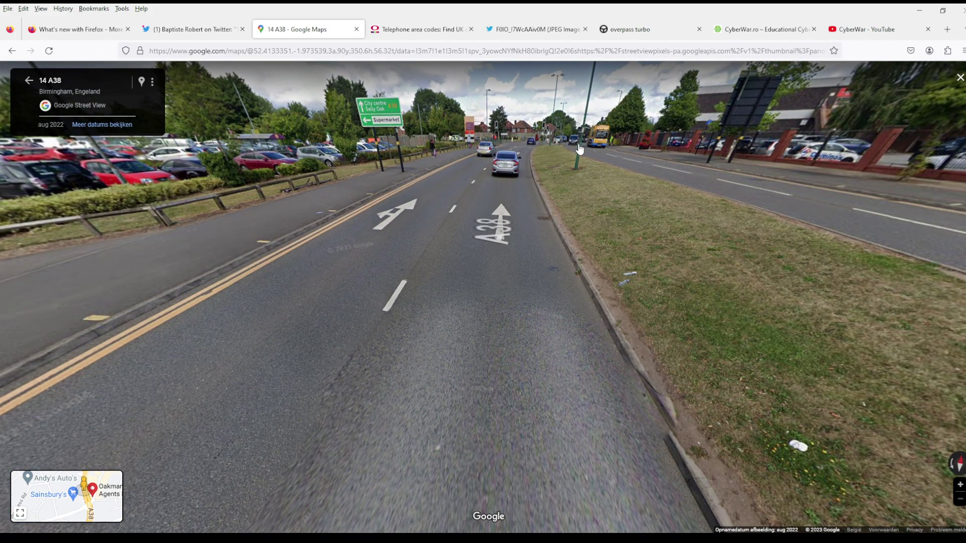
# - Step forward along Sir Herbert Austin Way, past the fenced car park
pyautogui.click(594, 159)
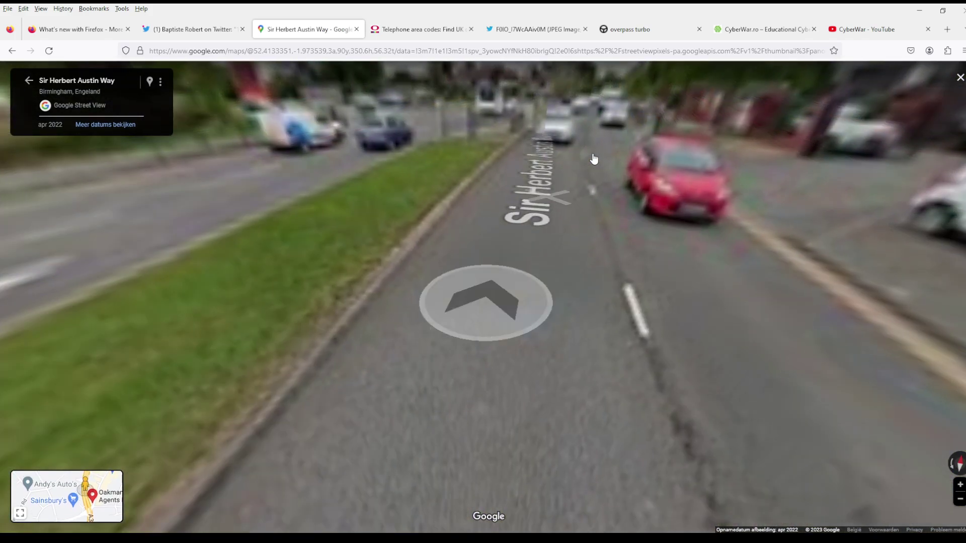
pyautogui.click(593, 150)
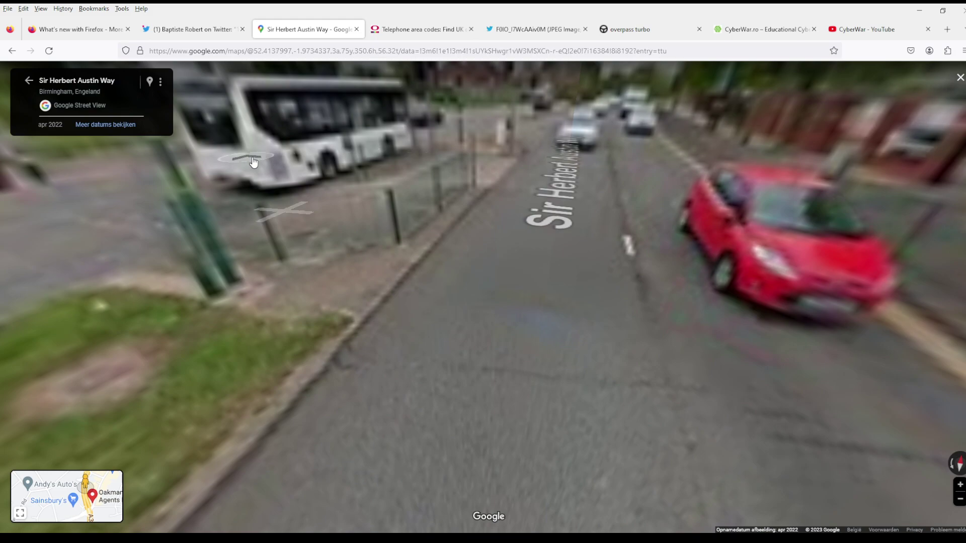
pyautogui.moveTo(483, 271)
pyautogui.mouseDown()
pyautogui.moveTo(721, 292)
pyautogui.moveTo(627, 297)
pyautogui.moveTo(755, 302)
pyautogui.mouseUp()
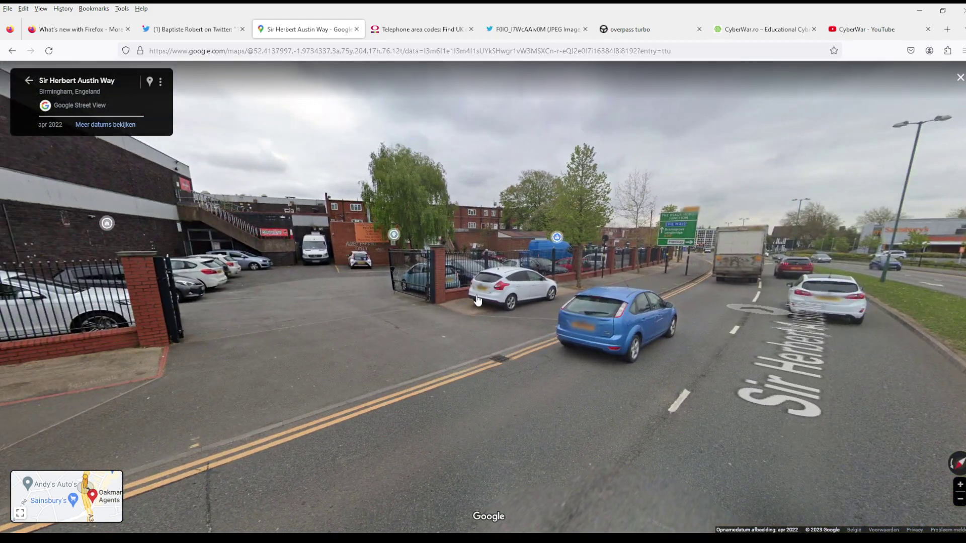
pyautogui.moveTo(483, 302)
pyautogui.mouseDown()
pyautogui.moveTo(643, 308)
pyautogui.moveTo(413, 268)
pyautogui.mouseUp()
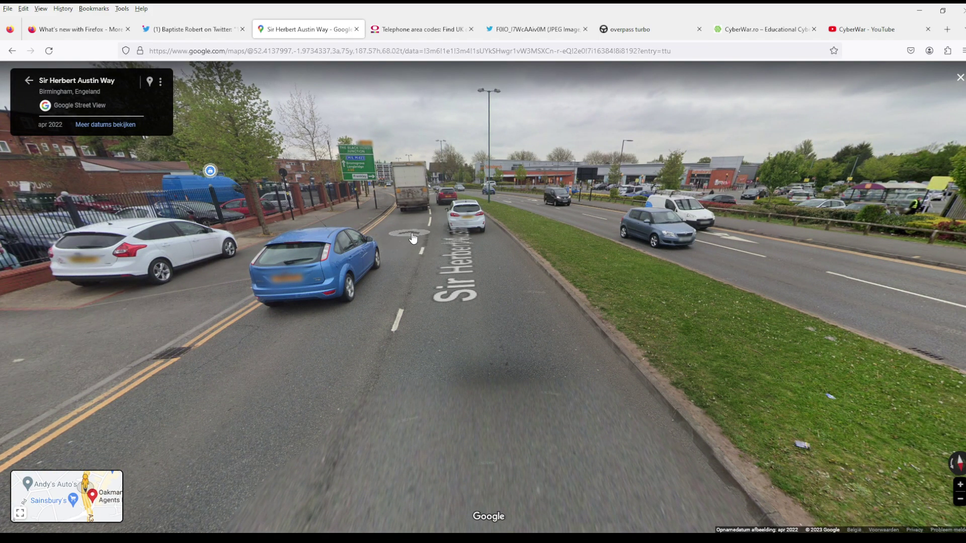
pyautogui.click(413, 256)
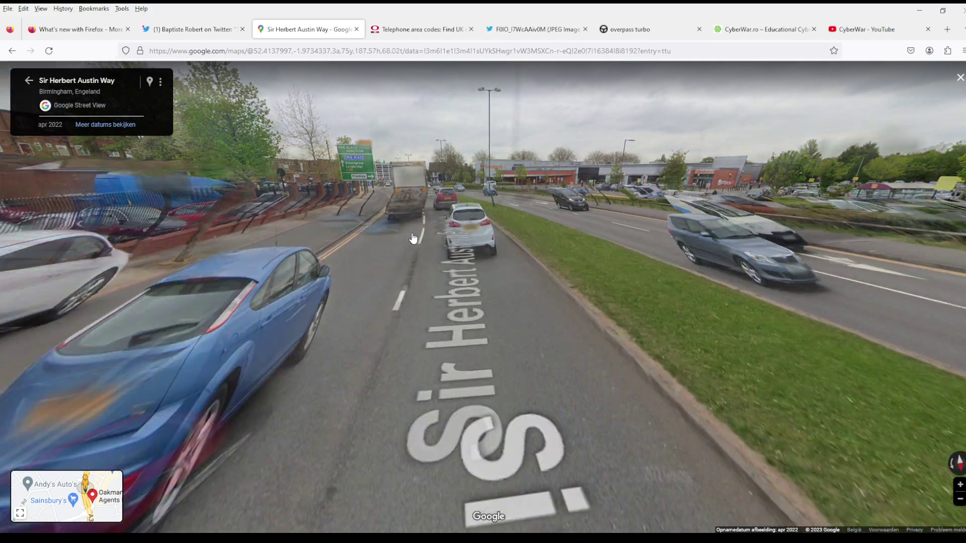
pyautogui.click(385, 233)
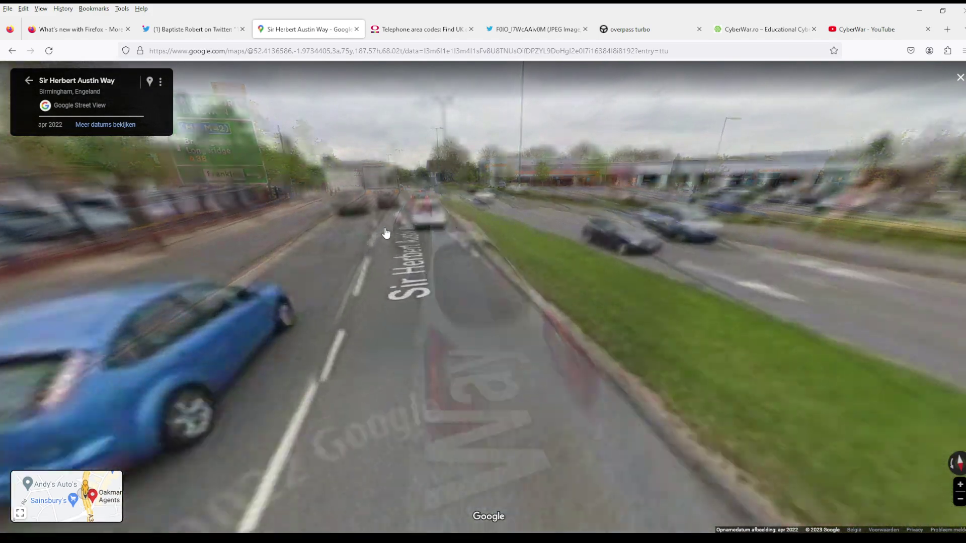
pyautogui.moveTo(386, 233)
pyautogui.mouseDown()
pyautogui.moveTo(593, 281)
pyautogui.moveTo(453, 281)
pyautogui.mouseUp()
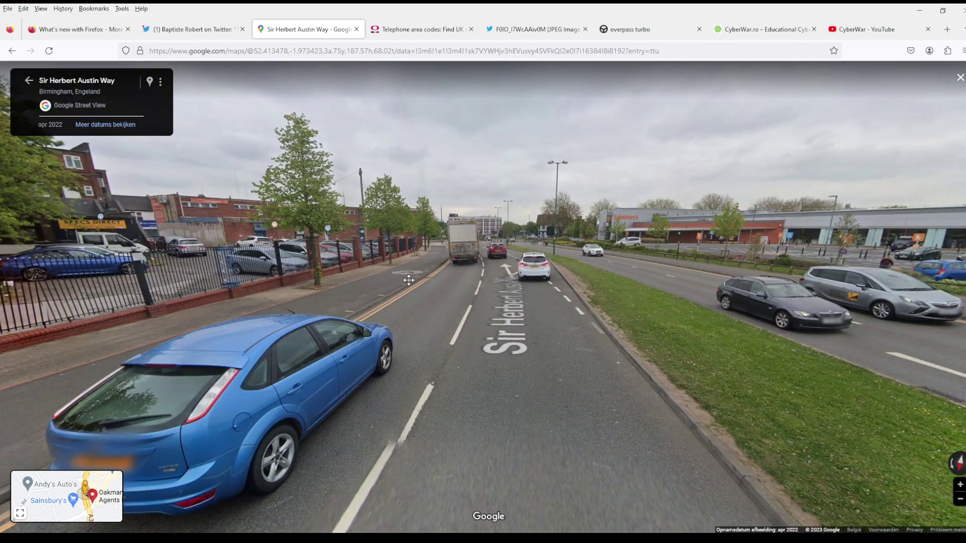
# - Compare the current street view against the full-size dashcam image
pyautogui.click(194, 29)
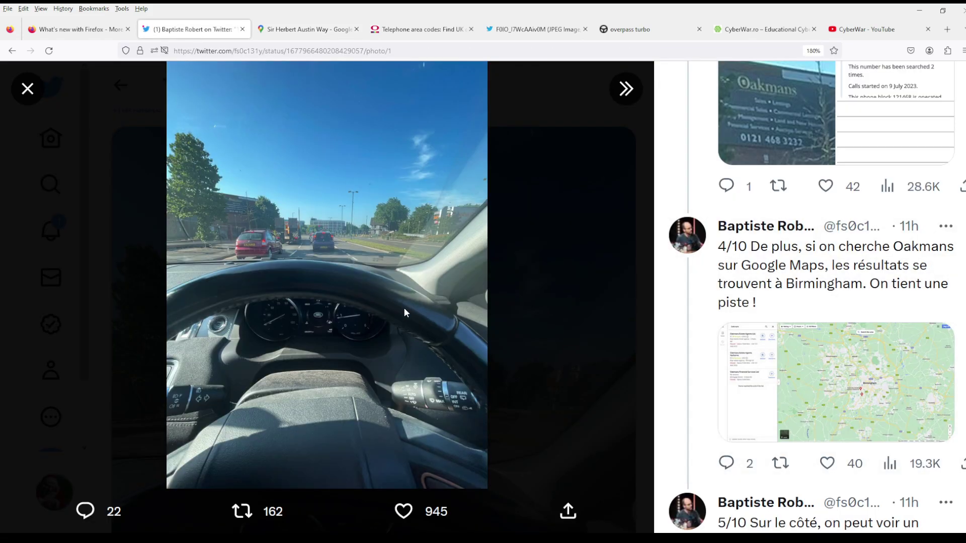
pyautogui.click(310, 31)
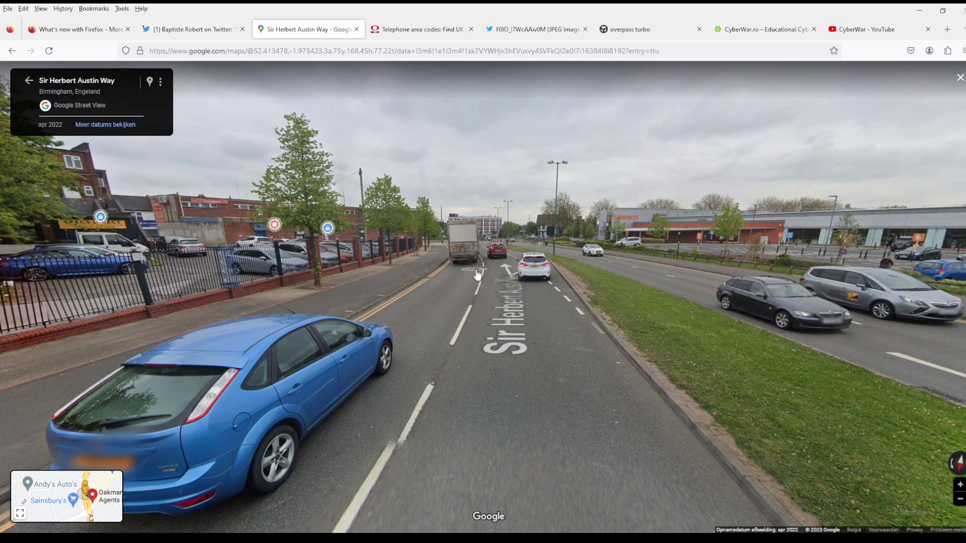
pyautogui.click(189, 29)
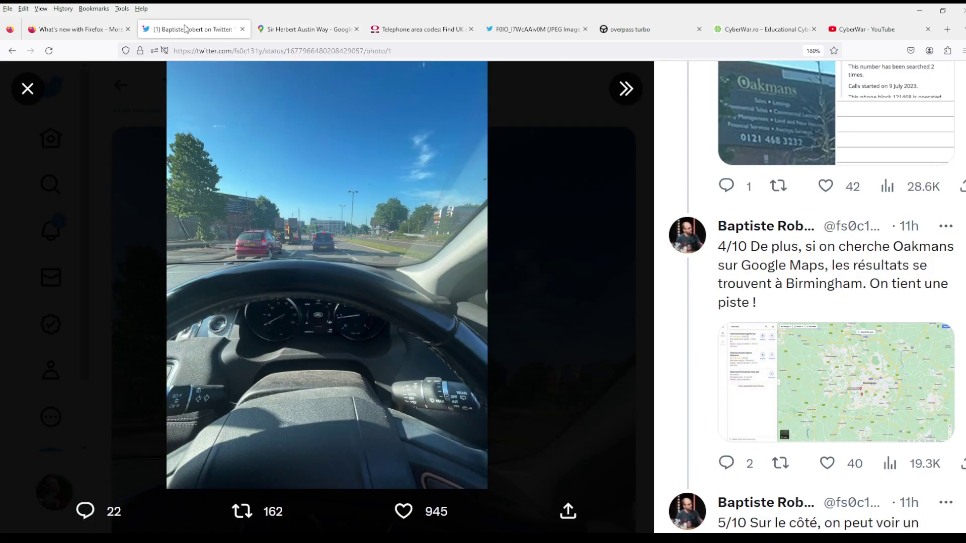
pyautogui.click(533, 28)
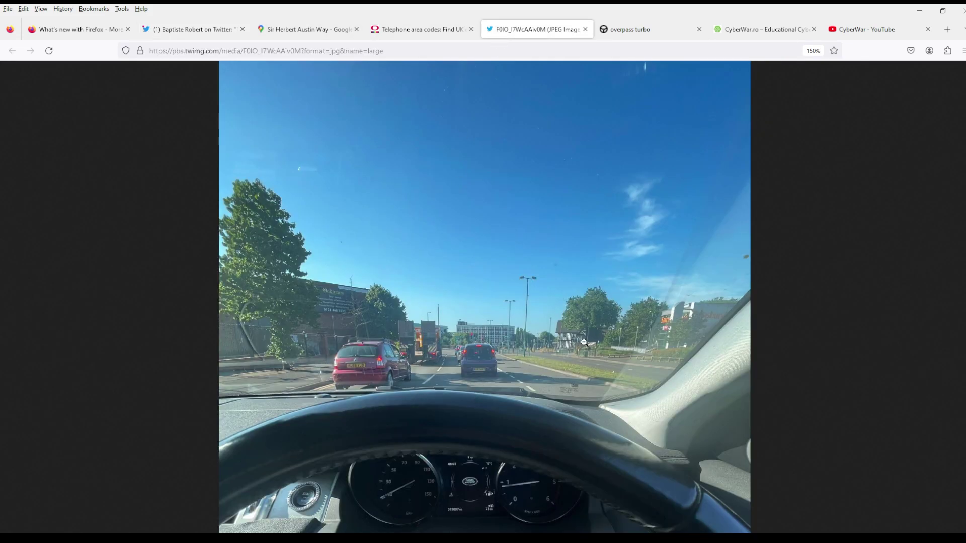
pyautogui.click(302, 29)
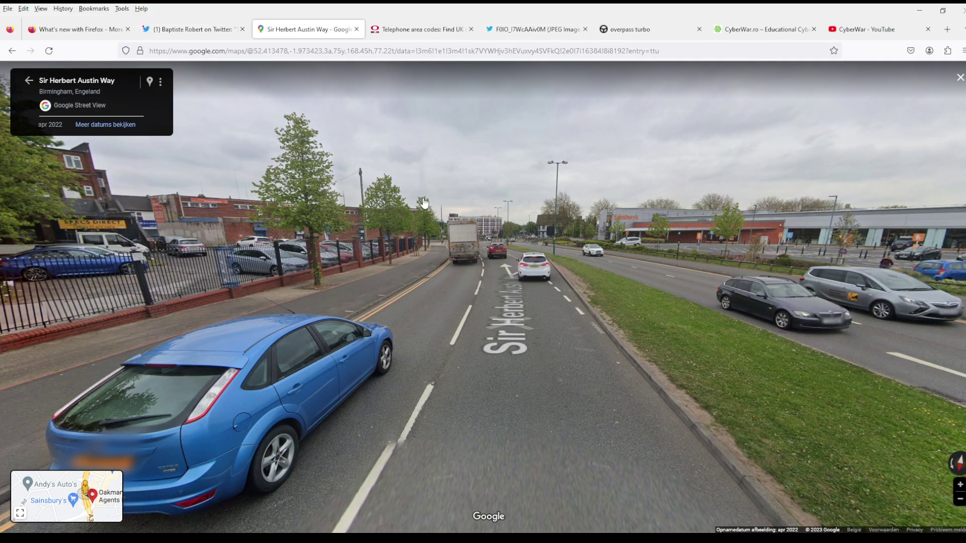
# - Advance Street View further along the road toward the traffic lights
pyautogui.click(494, 308)
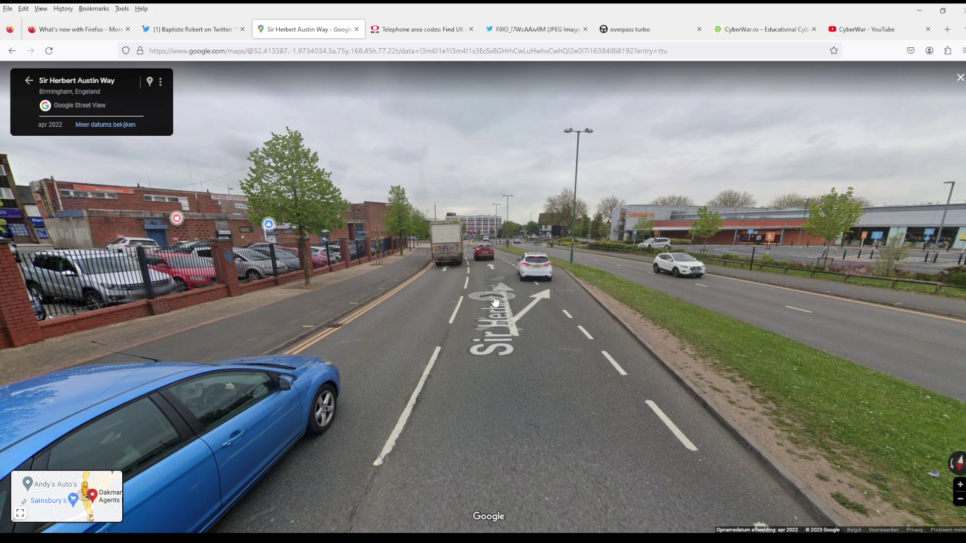
pyautogui.click(494, 302)
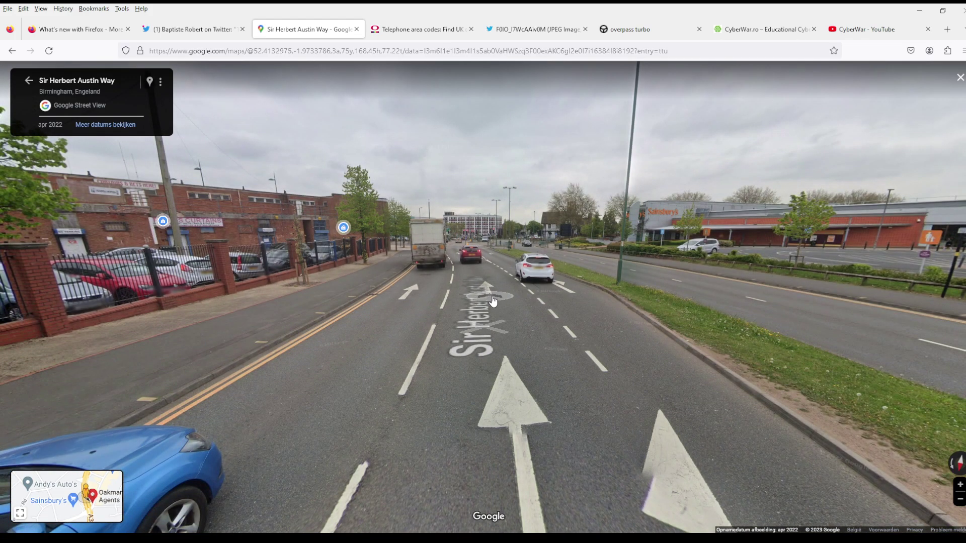
pyautogui.click(494, 302)
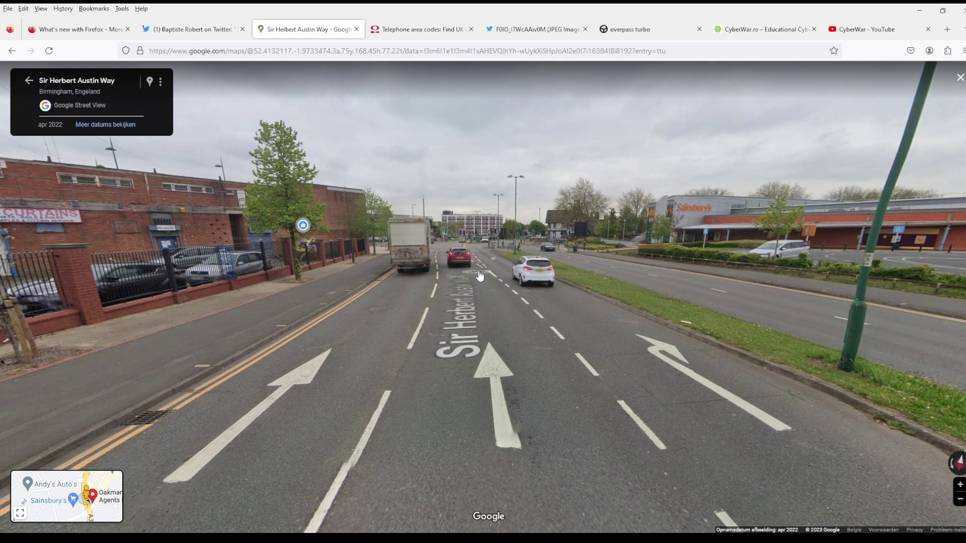
pyautogui.click(492, 267)
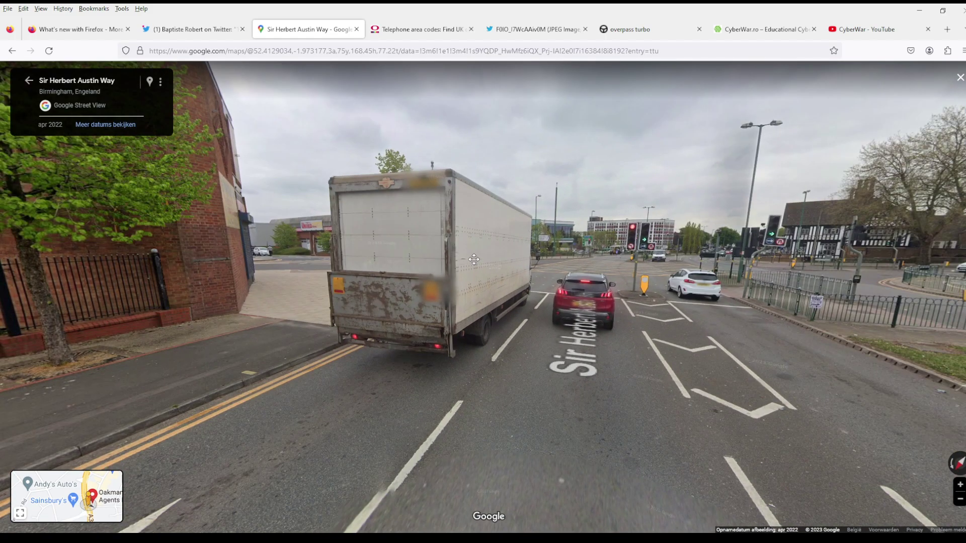
# - Turn toward Sainsbury's and advance to the next A38 panorama
pyautogui.moveTo(474, 261)
pyautogui.mouseDown()
pyautogui.moveTo(557, 247)
pyautogui.moveTo(623, 185)
pyautogui.mouseUp()
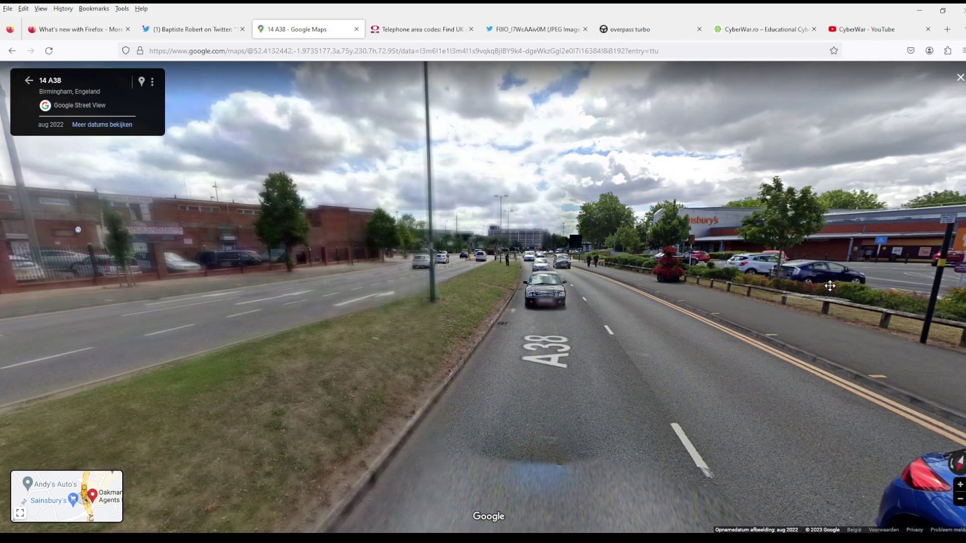
pyautogui.moveTo(483, 272); pyautogui.dragTo(766, 270)
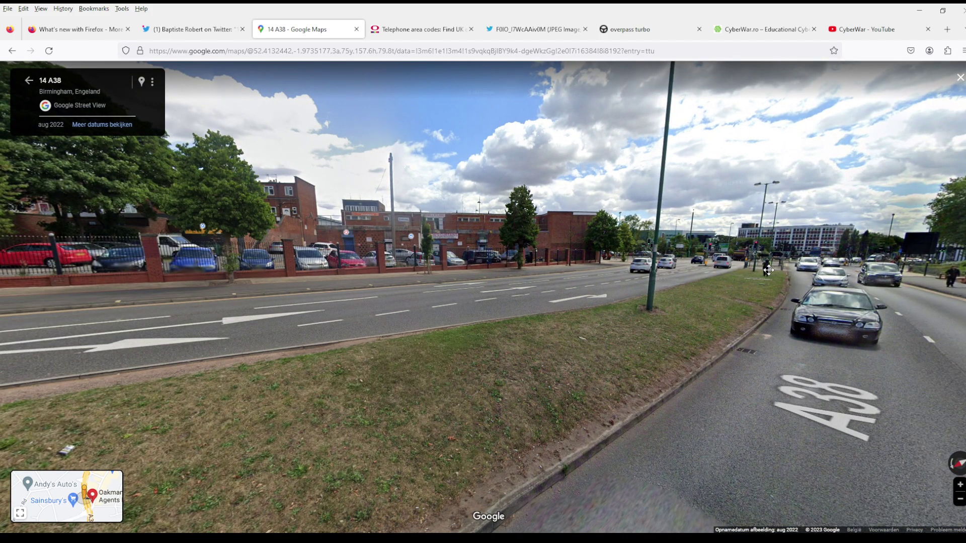
pyautogui.click(766, 269)
# - Open the full-size dashcam photo and zoom into its roadside details
pyautogui.click(189, 29)
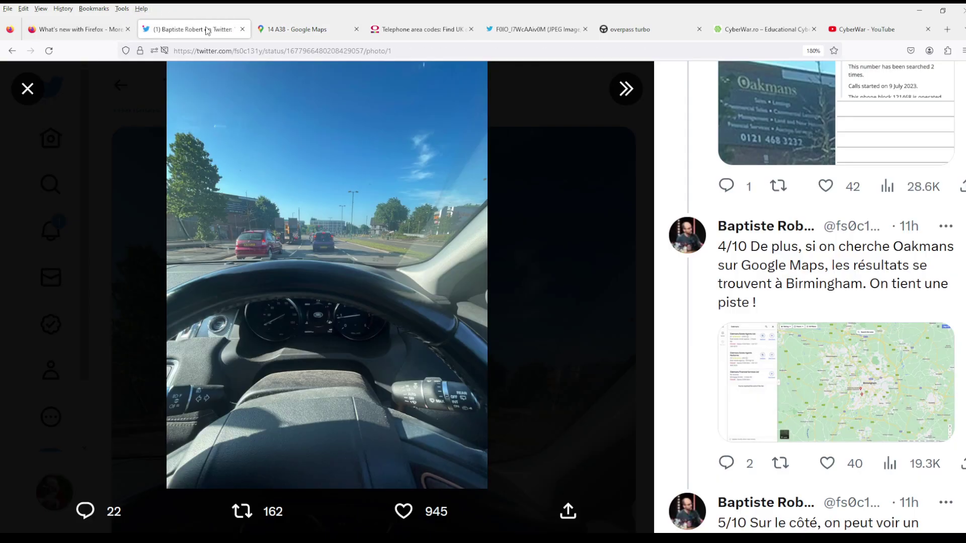
pyautogui.click(536, 29)
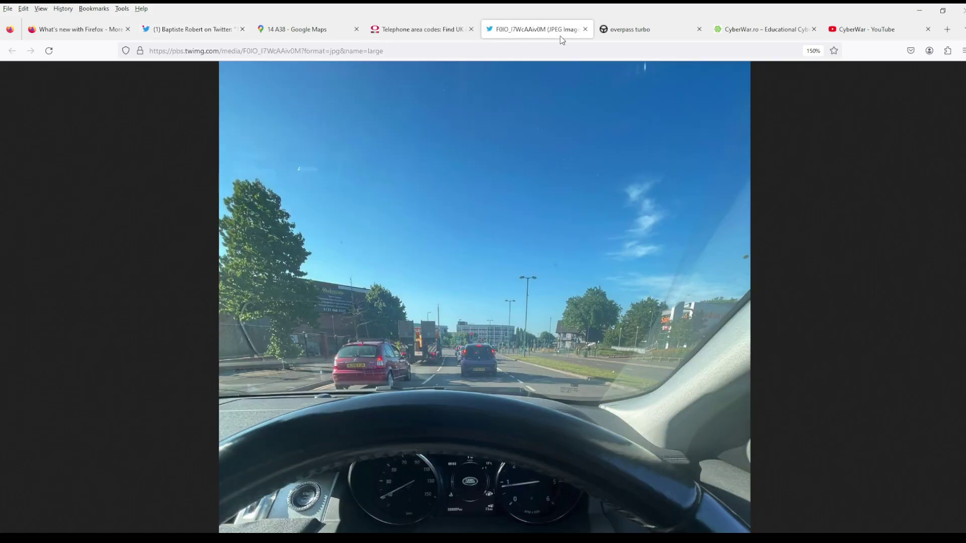
pyautogui.click(340, 305)
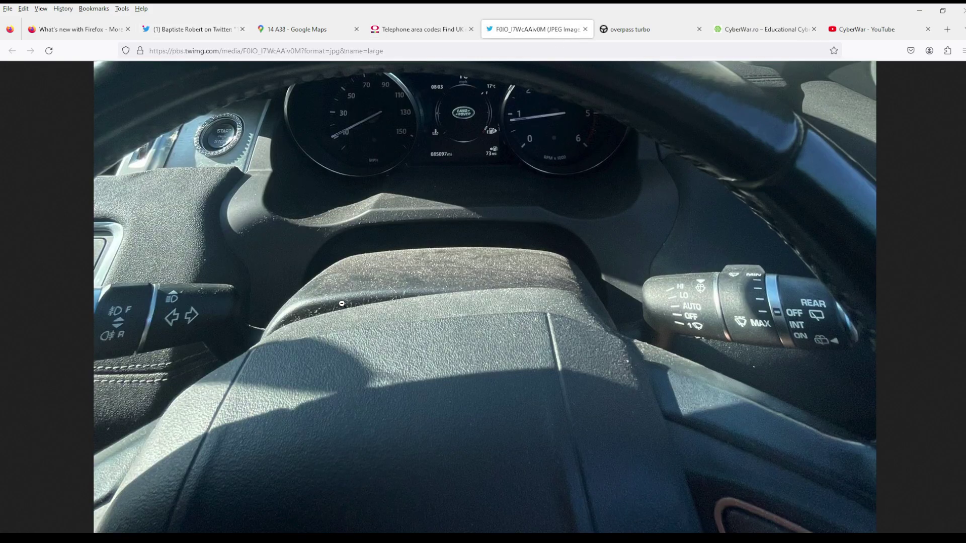
pyautogui.scroll(2, 283, 232)
pyautogui.click(283, 231)
pyautogui.click(387, 220)
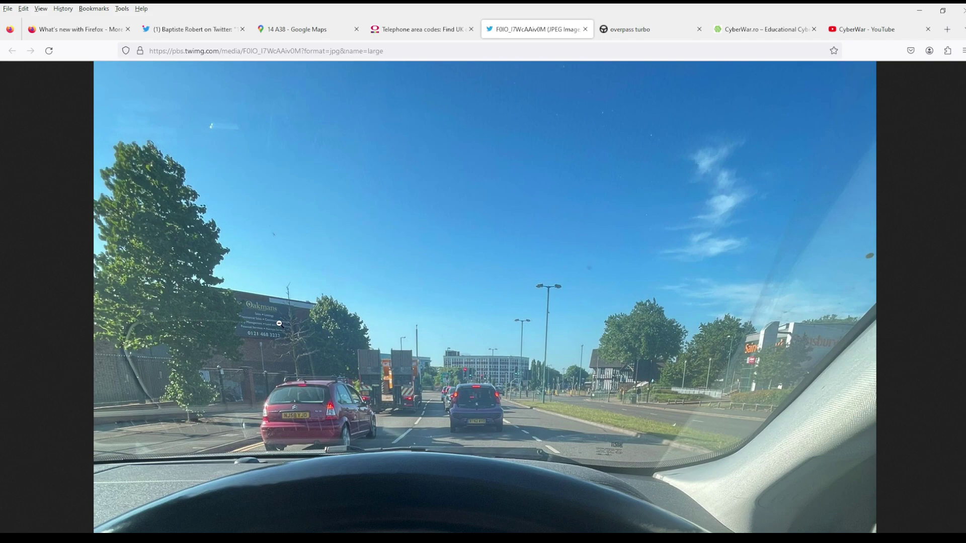
# - Rotate the panorama to match the photo's angle, comparing it against the building sign
pyautogui.click(302, 28)
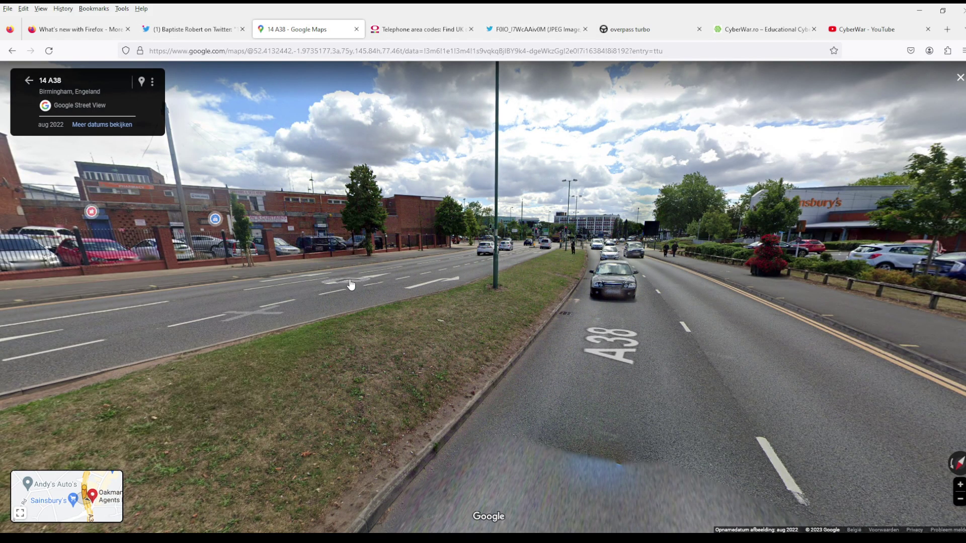
pyautogui.moveTo(421, 241); pyautogui.dragTo(242, 235)
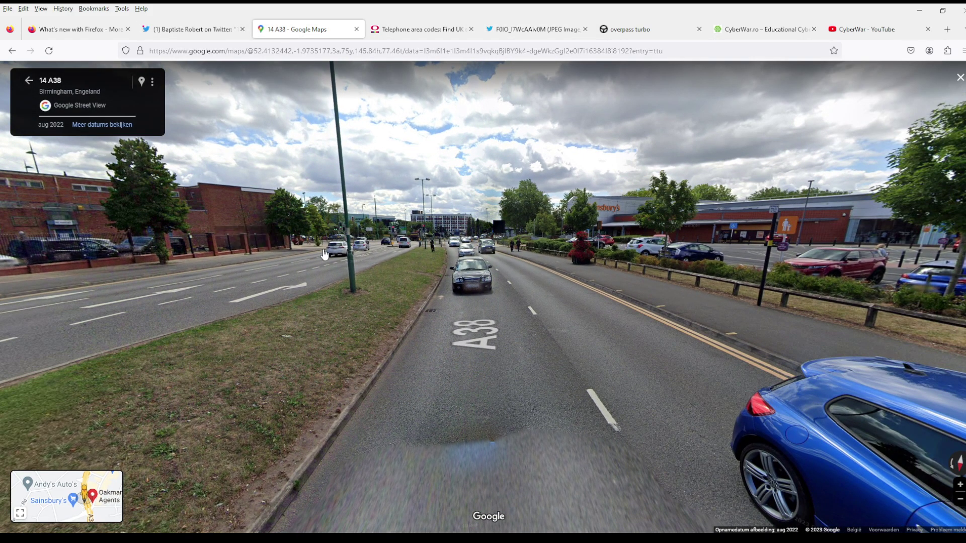
pyautogui.click(508, 30)
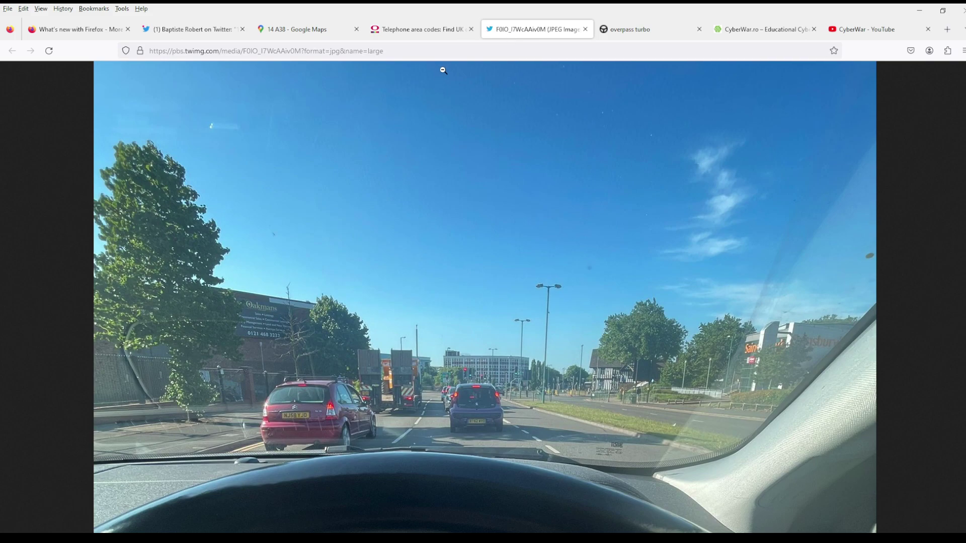
pyautogui.click(302, 28)
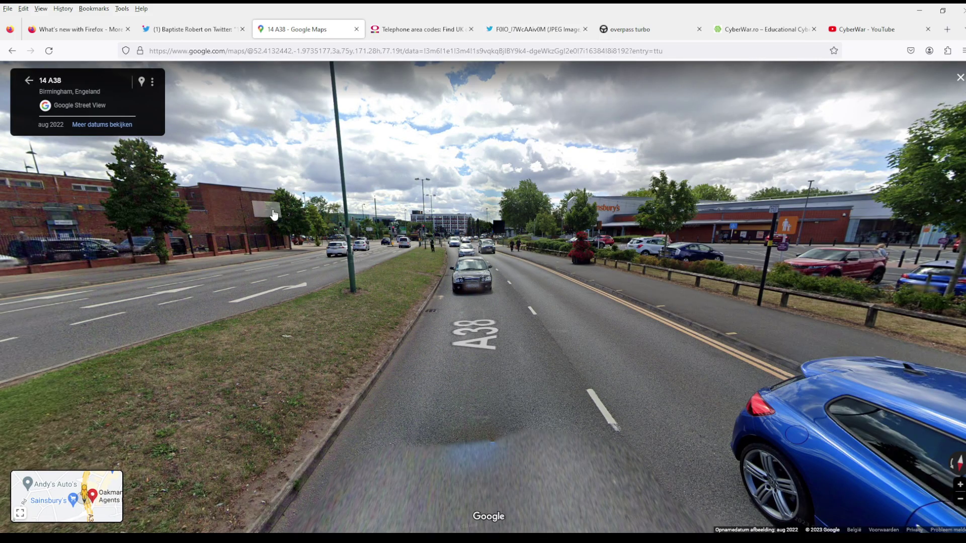
pyautogui.click(536, 29)
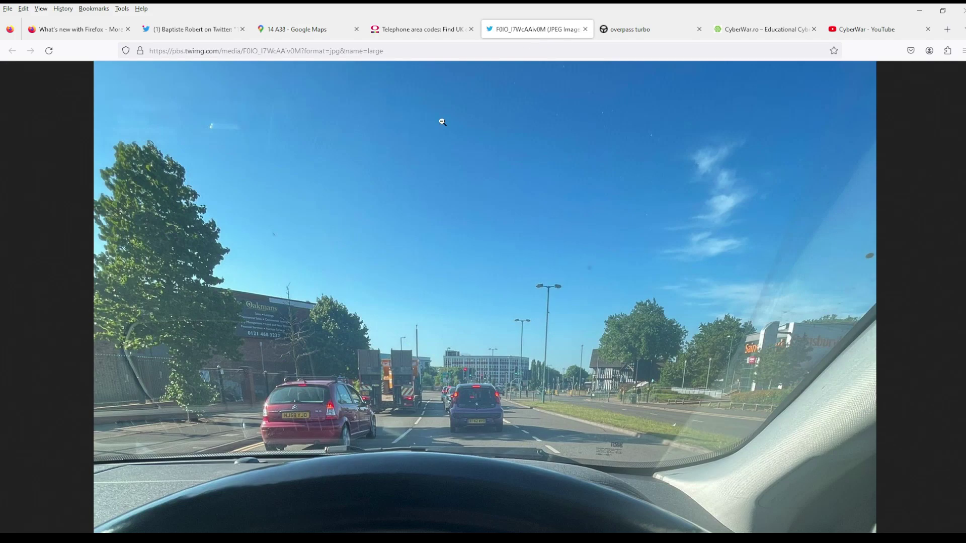
pyautogui.click(282, 308)
pyautogui.click(394, 218)
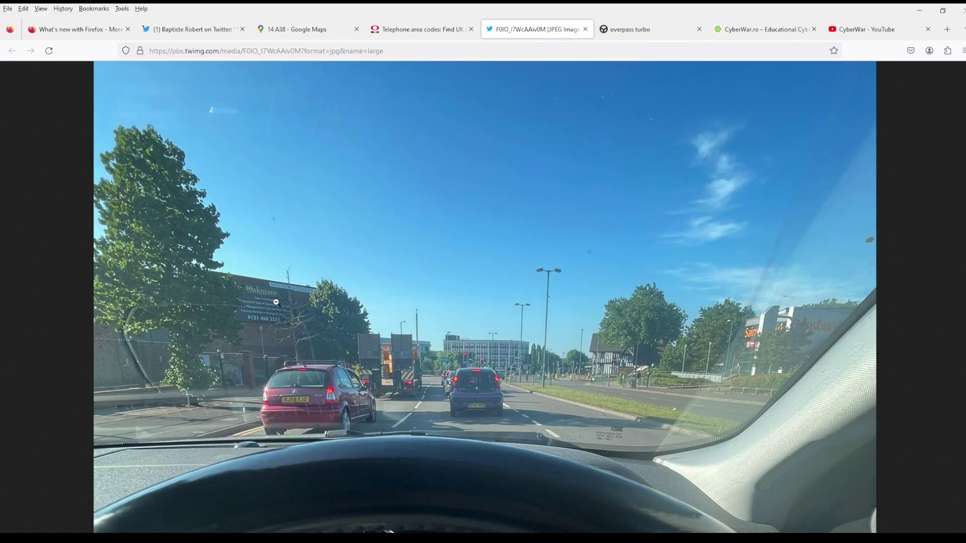
pyautogui.click(309, 29)
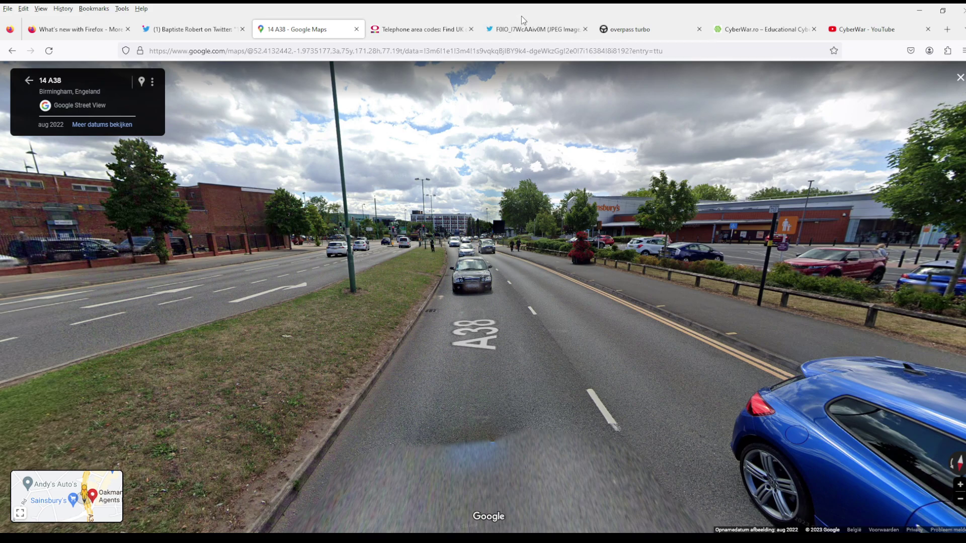
pyautogui.click(531, 29)
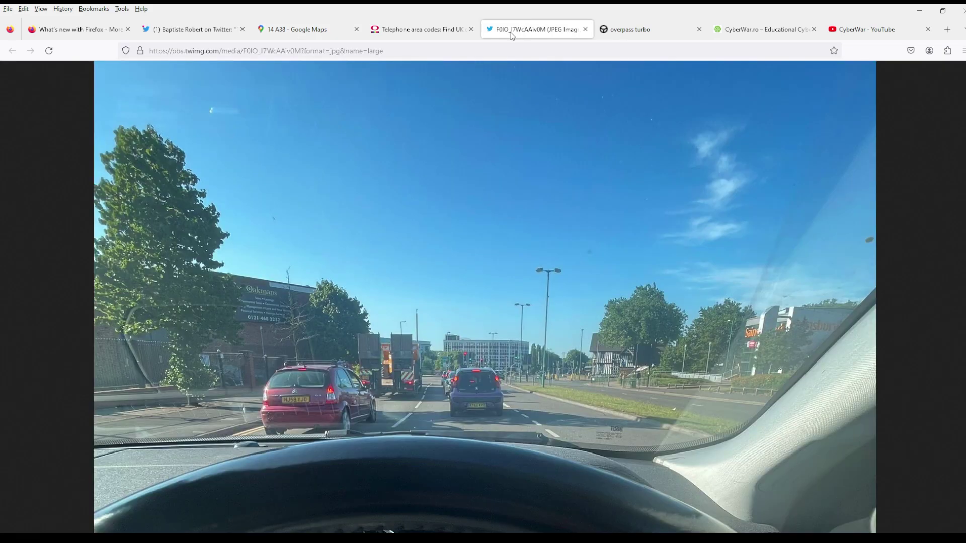
pyautogui.click(300, 32)
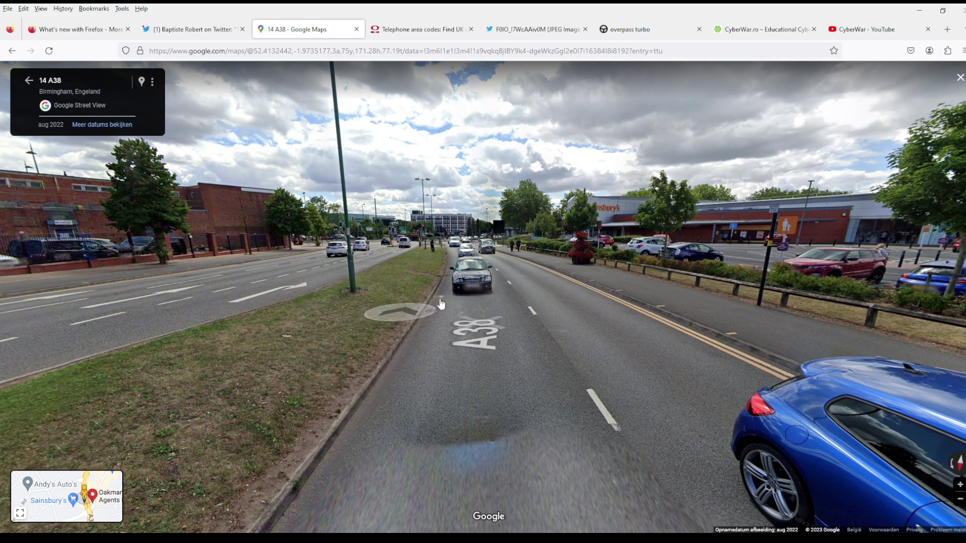
# - Back in Overpass Turbo, dismiss the Sainsbury's way popup and open Help
pyautogui.click(631, 29)
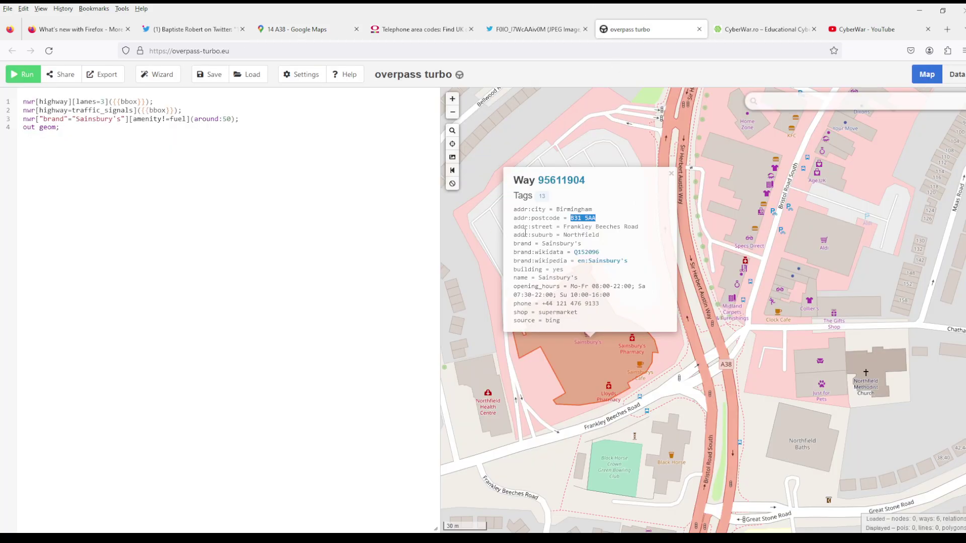
pyautogui.click(117, 149)
pyautogui.click(671, 174)
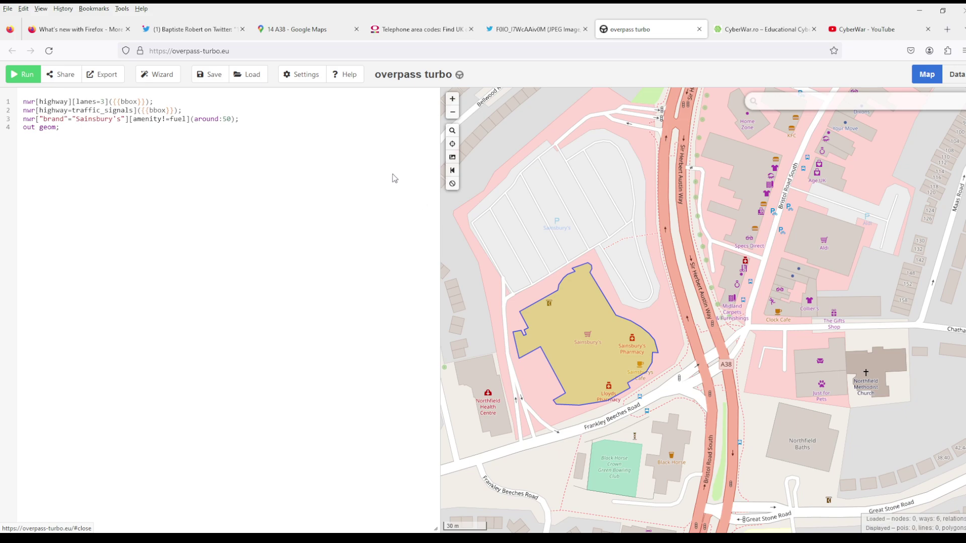
pyautogui.click(344, 74)
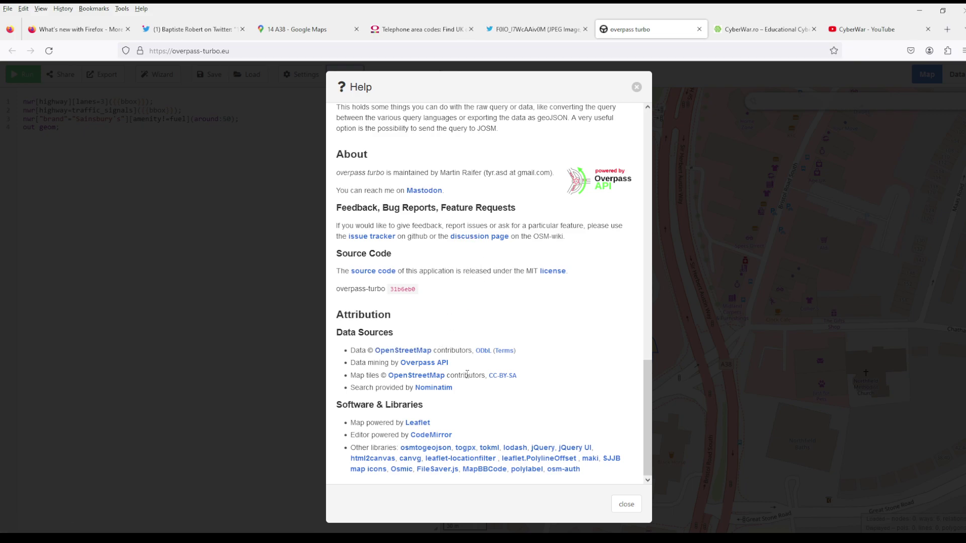
# - Open the tyrasd/overpass-turbo repository from the Help dialog's 'source code' link in a new tab
pyautogui.middleClick(366, 270)
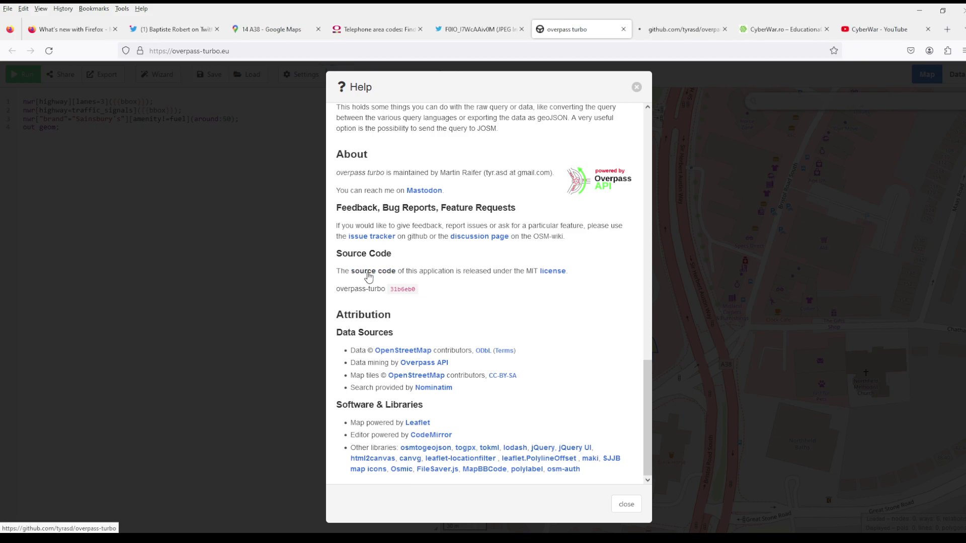
pyautogui.click(659, 28)
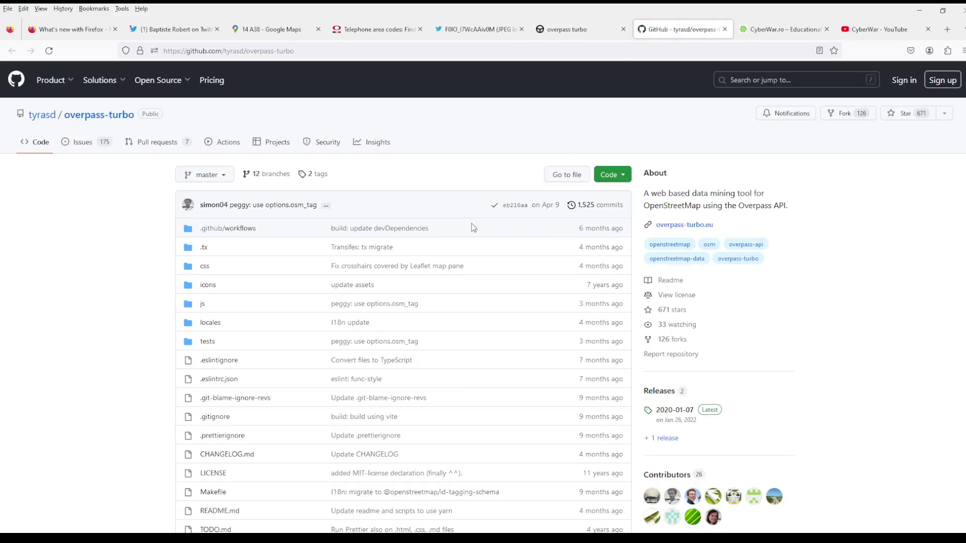